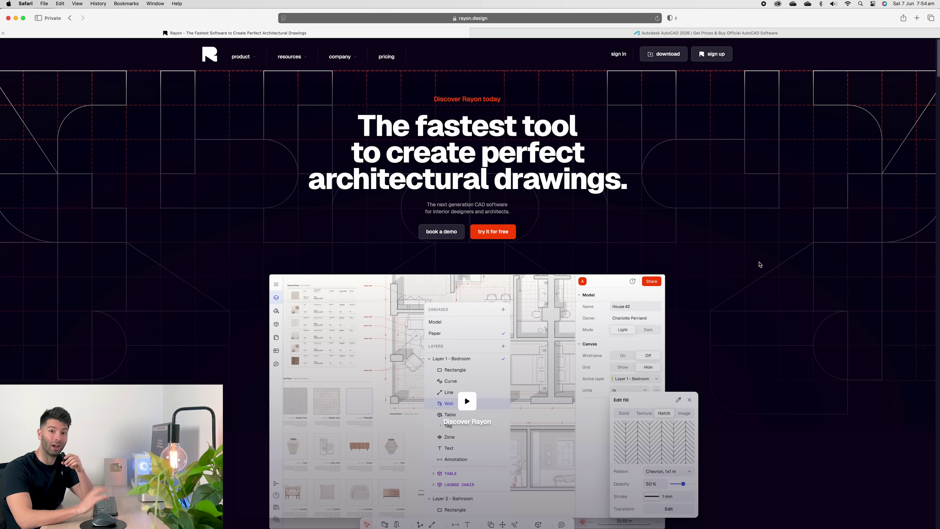
Scroll the Rayon homepage past Drafting and Style and Annotation to the Collaboration section.
{"action": "scroll", "coordinate": [760, 265], "scroll_direction": "down", "scroll_amount": 3}
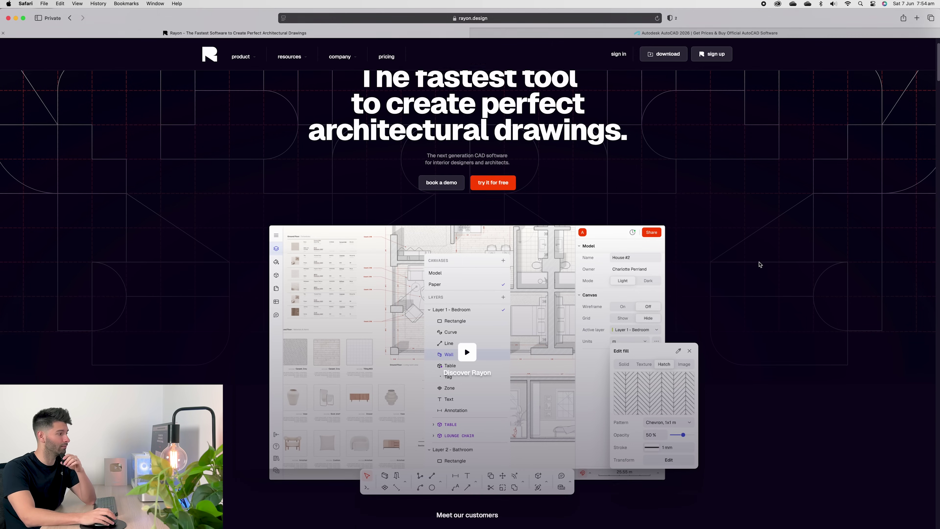
{"action": "scroll", "coordinate": [755, 247], "scroll_direction": "down", "scroll_amount": 4}
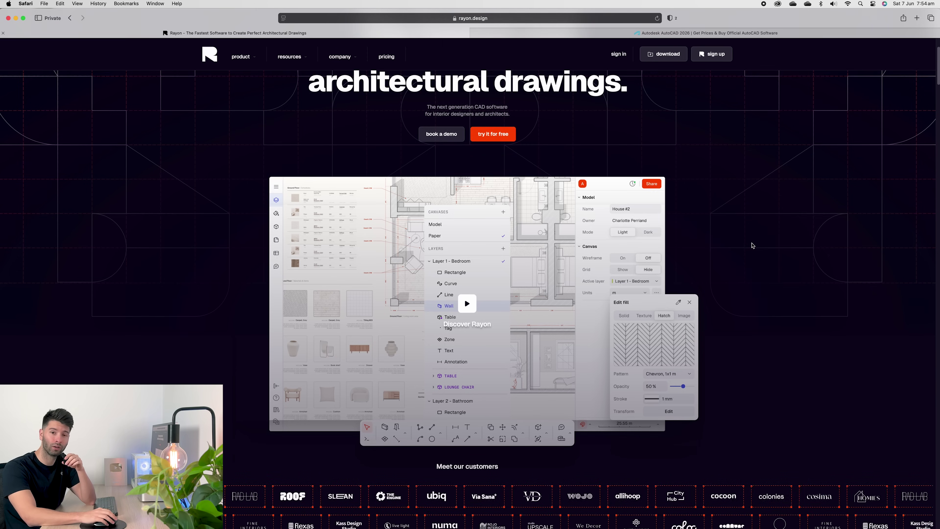
{"action": "scroll", "coordinate": [751, 245], "scroll_direction": "down", "scroll_amount": 2}
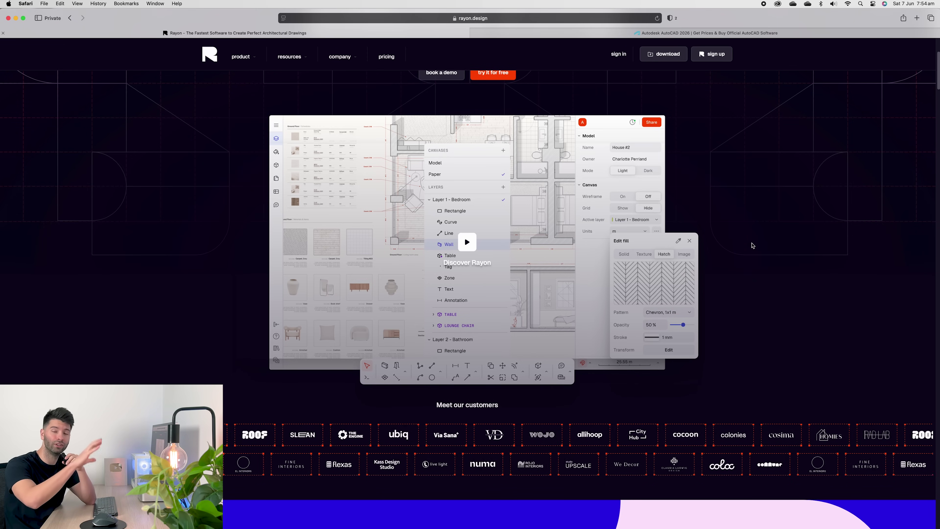
{"action": "scroll", "coordinate": [751, 245], "scroll_direction": "down", "scroll_amount": 4}
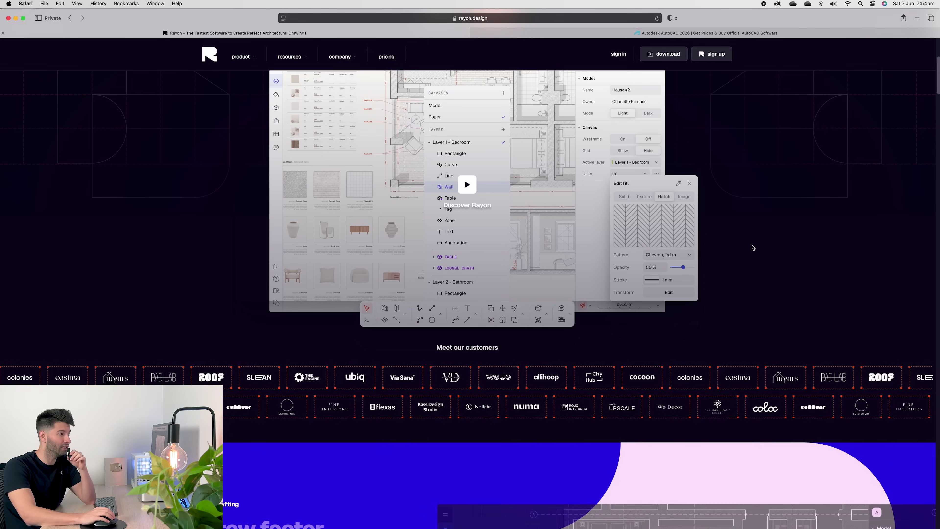
{"action": "scroll", "coordinate": [752, 246], "scroll_direction": "down", "scroll_amount": 12}
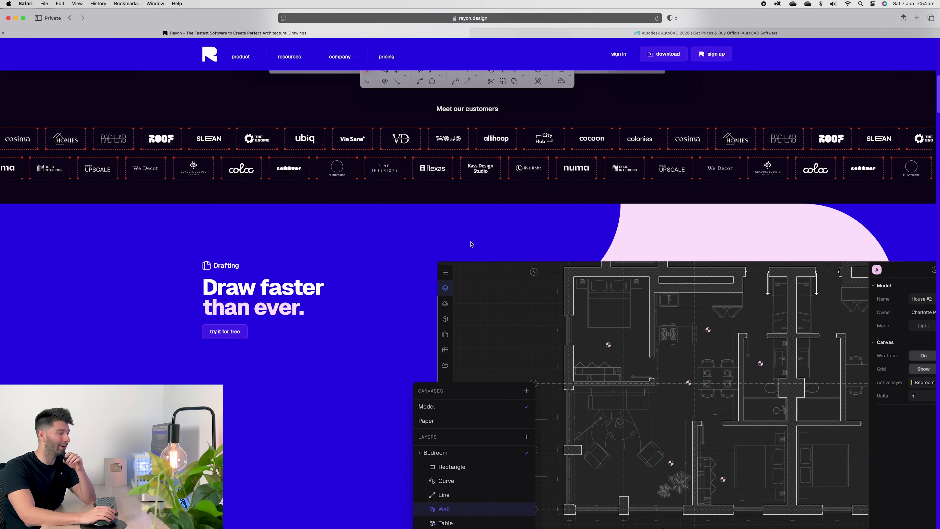
{"action": "scroll", "coordinate": [415, 288], "scroll_direction": "down", "scroll_amount": 3}
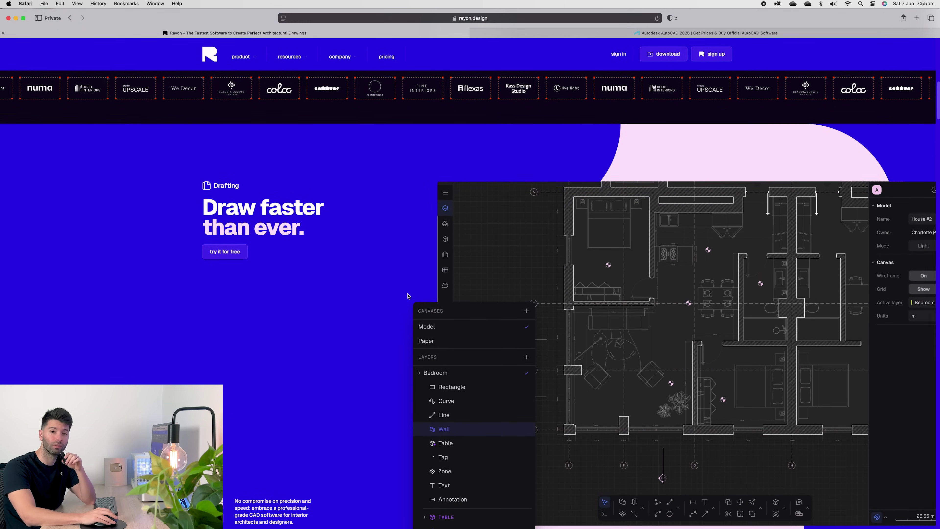
{"action": "scroll", "coordinate": [408, 297], "scroll_direction": "down", "scroll_amount": 3}
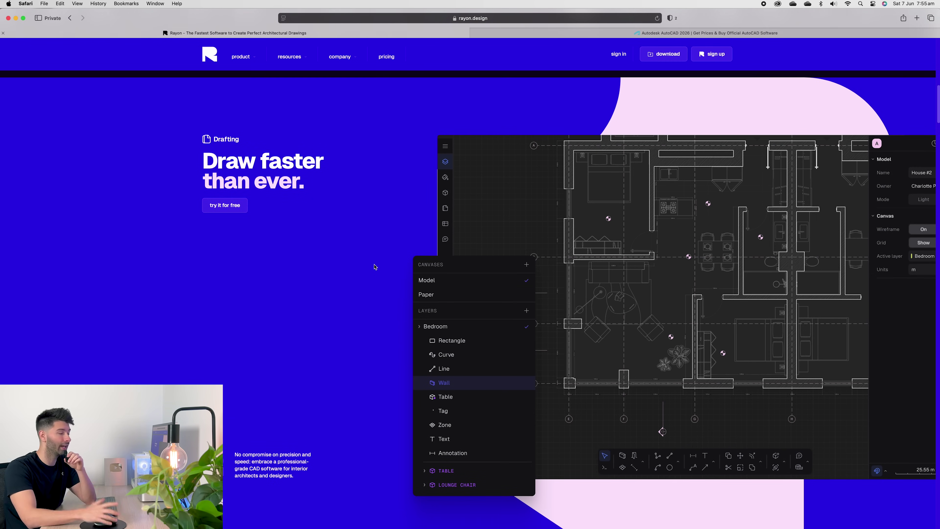
{"action": "scroll", "coordinate": [378, 262], "scroll_direction": "down", "scroll_amount": 5}
{"action": "scroll", "coordinate": [375, 266], "scroll_direction": "down", "scroll_amount": 8}
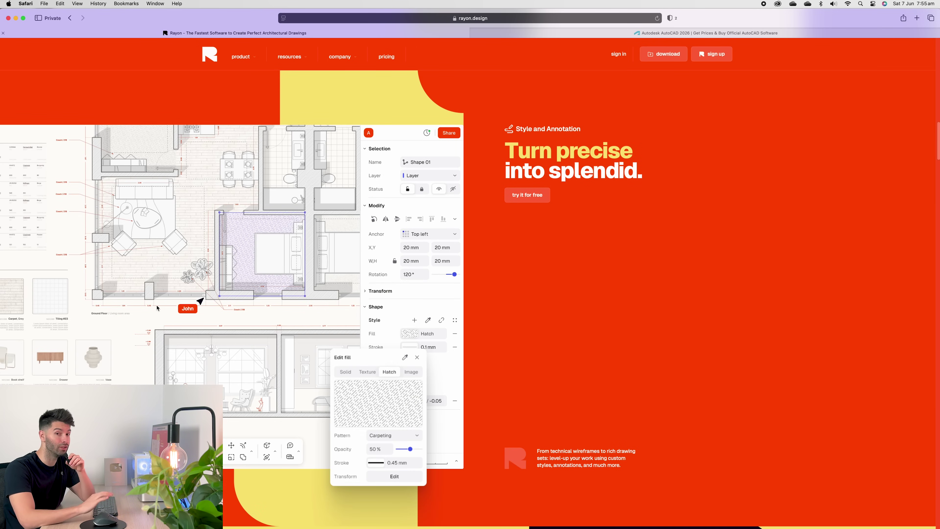
{"action": "scroll", "coordinate": [190, 323], "scroll_direction": "down", "scroll_amount": 10}
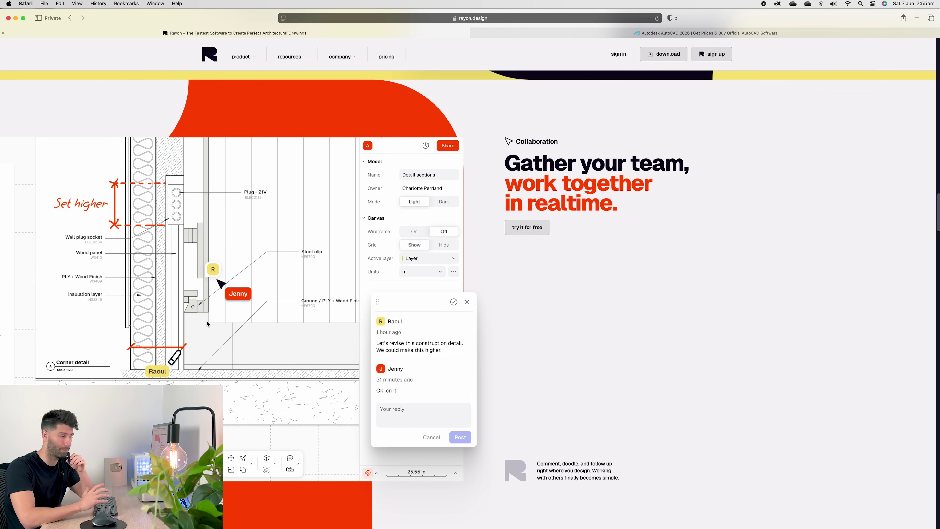
Switch to the Autodesk AutoCAD page, browse its overview, and return to the A$3,195 annual pricing panel.
{"action": "key", "text": "ctrl+Tab"}
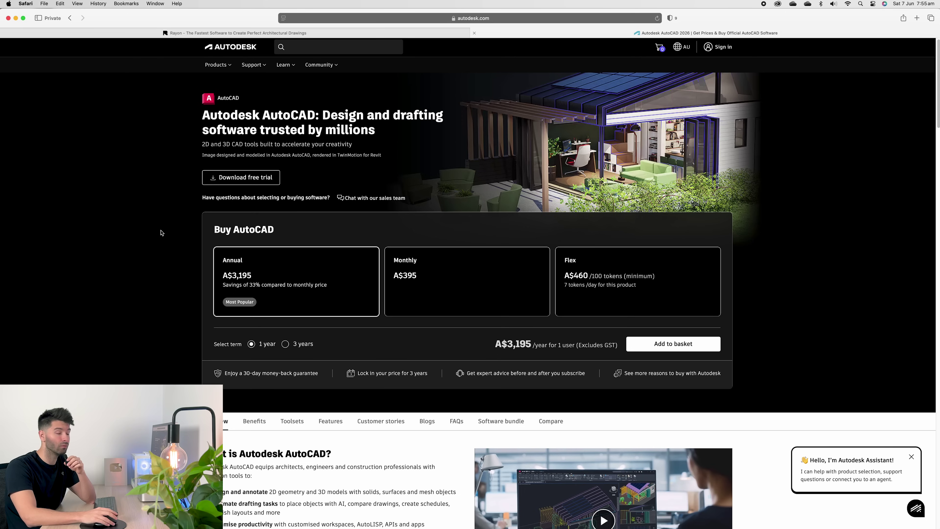
{"action": "scroll", "coordinate": [164, 234], "scroll_direction": "up", "scroll_amount": 1}
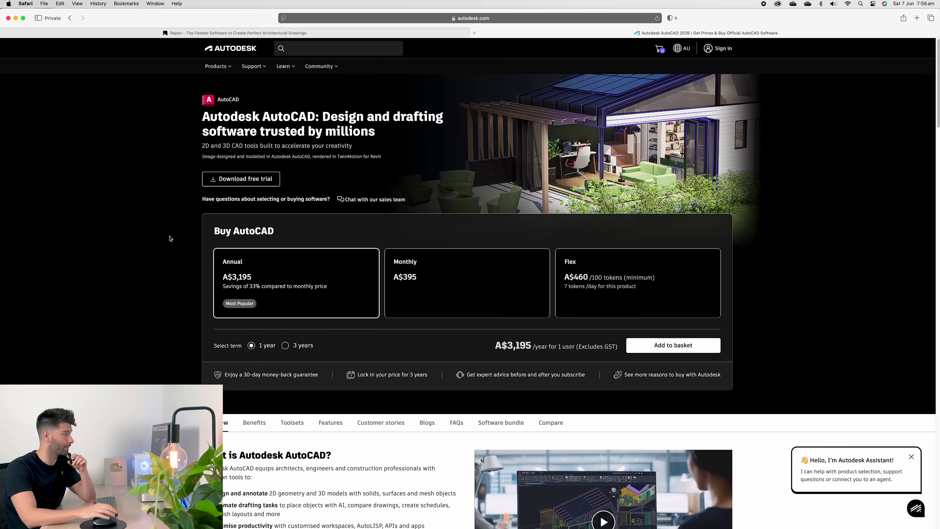
{"action": "scroll", "coordinate": [174, 244], "scroll_direction": "down", "scroll_amount": 5}
{"action": "scroll", "coordinate": [189, 274], "scroll_direction": "down", "scroll_amount": 2}
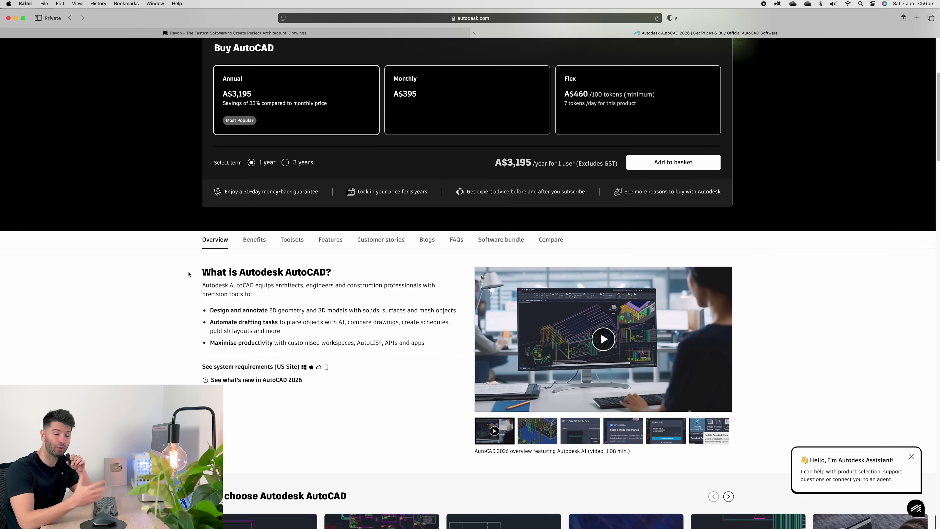
{"action": "scroll", "coordinate": [191, 278], "scroll_direction": "down", "scroll_amount": 2}
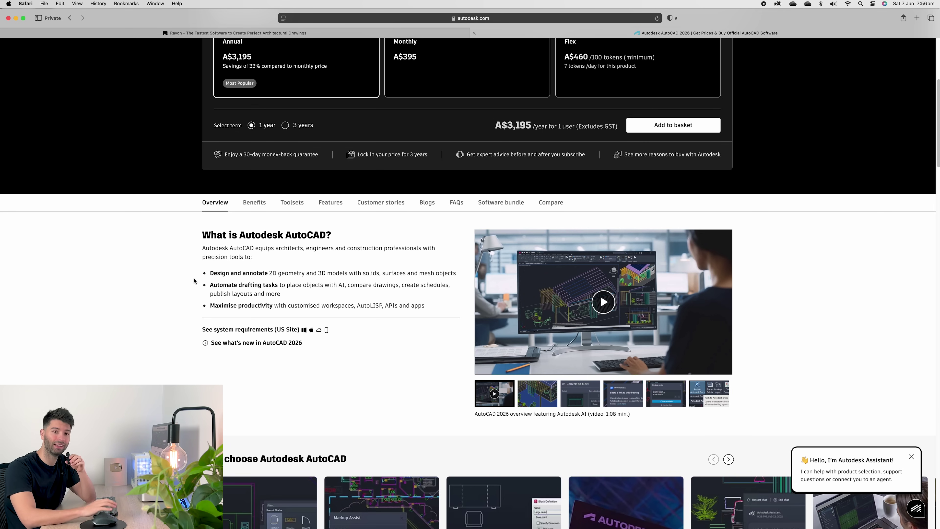
{"action": "scroll", "coordinate": [193, 280], "scroll_direction": "down", "scroll_amount": 1}
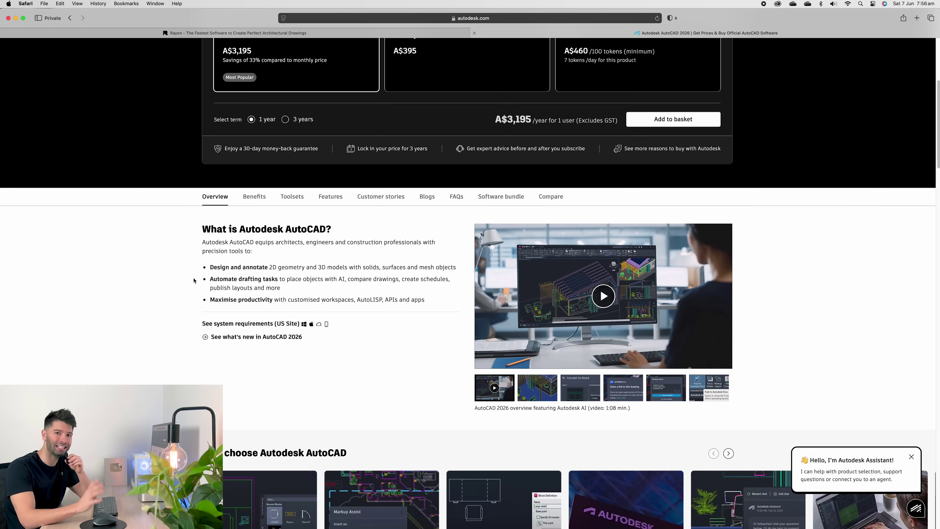
{"action": "scroll", "coordinate": [194, 281], "scroll_direction": "down", "scroll_amount": 5}
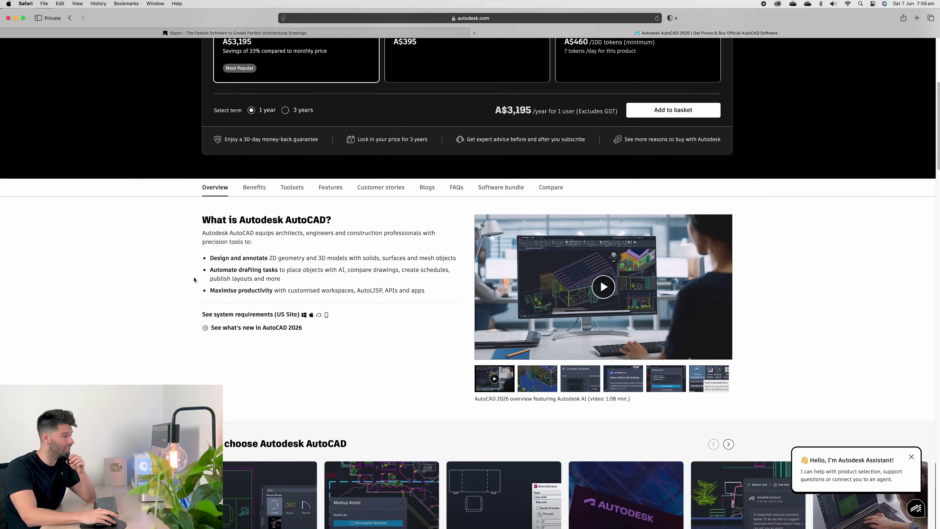
{"action": "scroll", "coordinate": [193, 281], "scroll_direction": "down", "scroll_amount": 3}
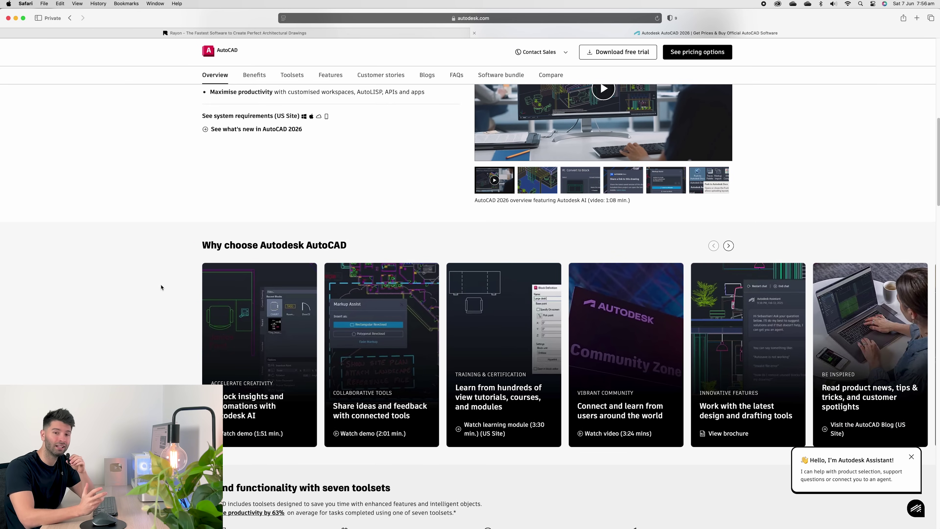
{"action": "scroll", "coordinate": [161, 287], "scroll_direction": "down", "scroll_amount": 1}
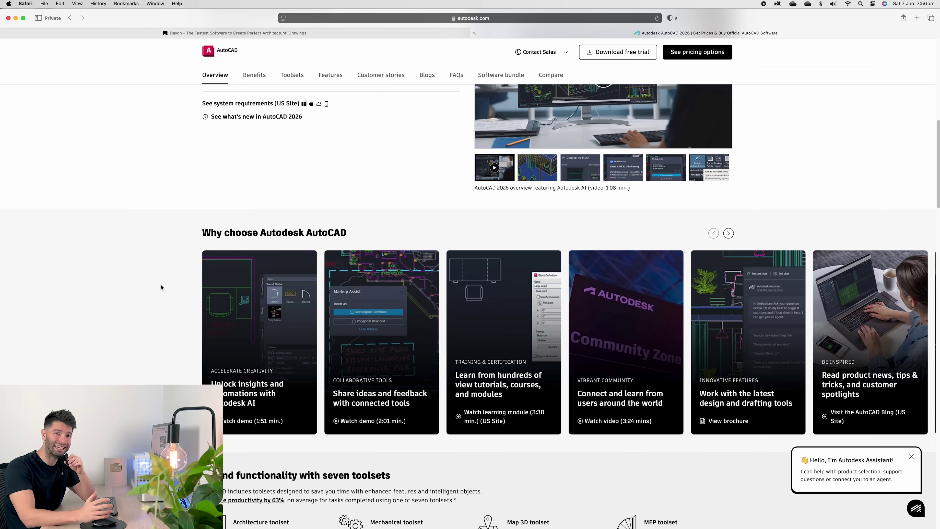
{"action": "scroll", "coordinate": [161, 287], "scroll_direction": "down", "scroll_amount": 1}
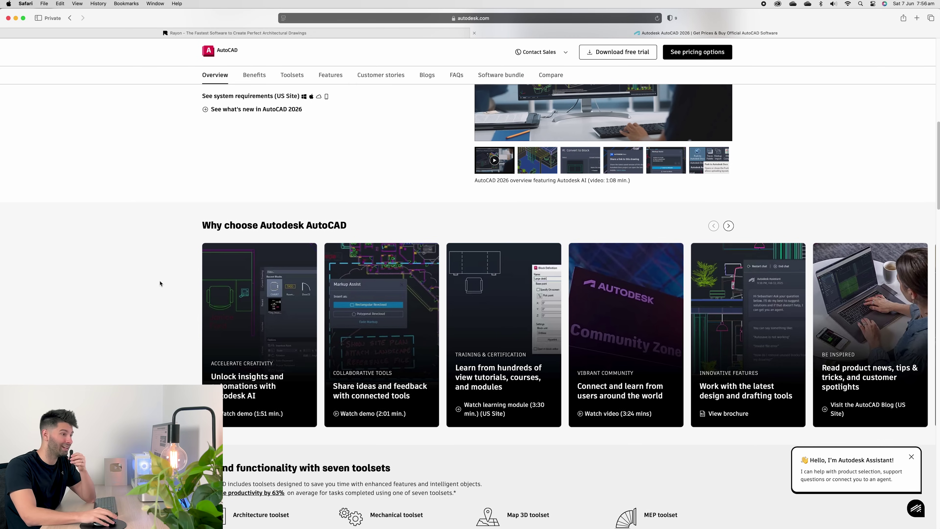
{"action": "scroll", "coordinate": [162, 281], "scroll_direction": "down", "scroll_amount": 1}
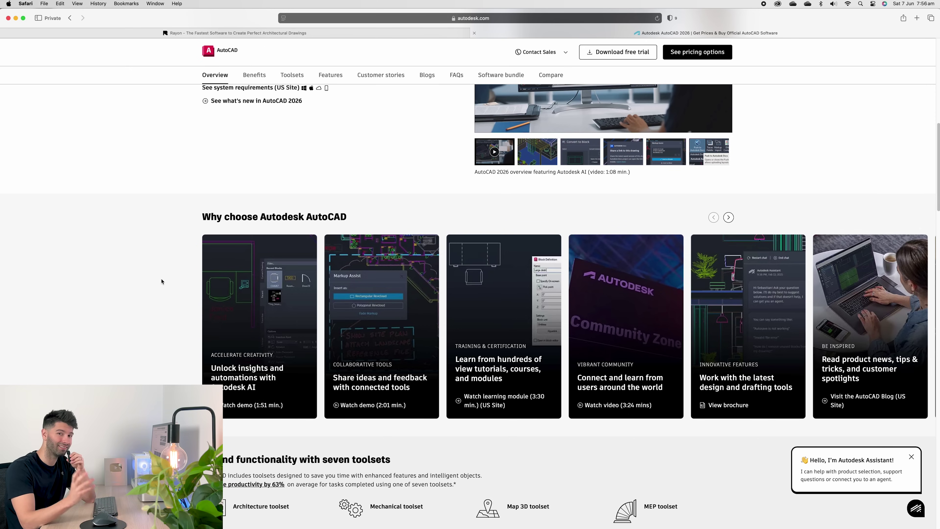
{"action": "scroll", "coordinate": [161, 282], "scroll_direction": "up", "scroll_amount": 15}
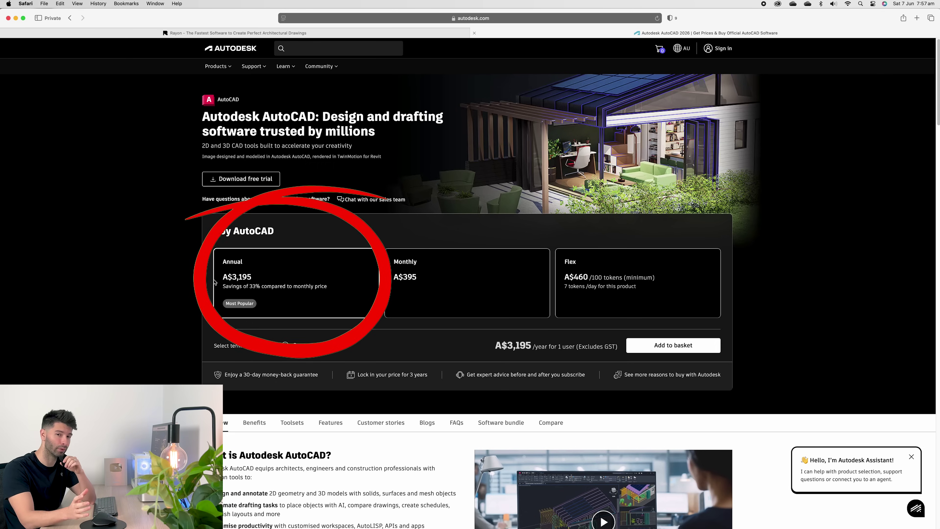
Calculate 3195 + 10% in Calculator, giving 3514.5.
{"action": "type", "text": "3195+10"}
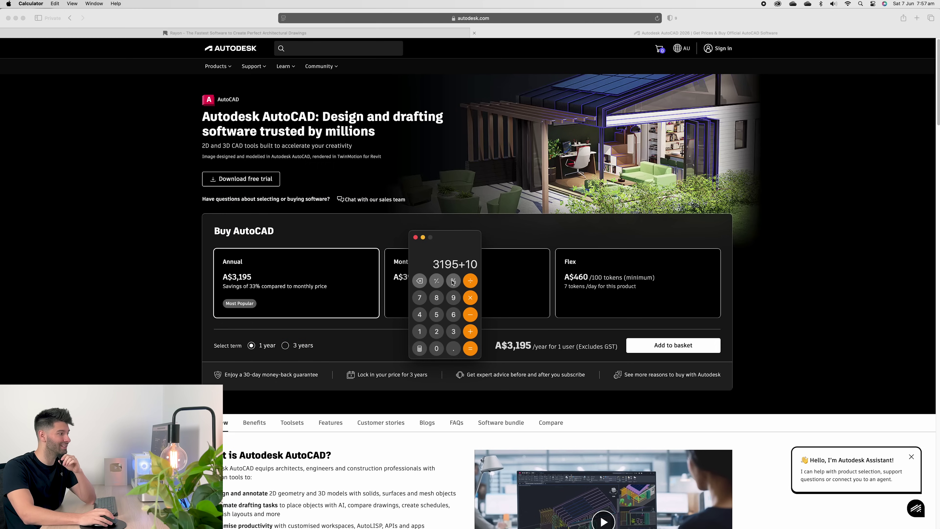
{"action": "type", "text": "%"}
{"action": "key", "text": "Return"}
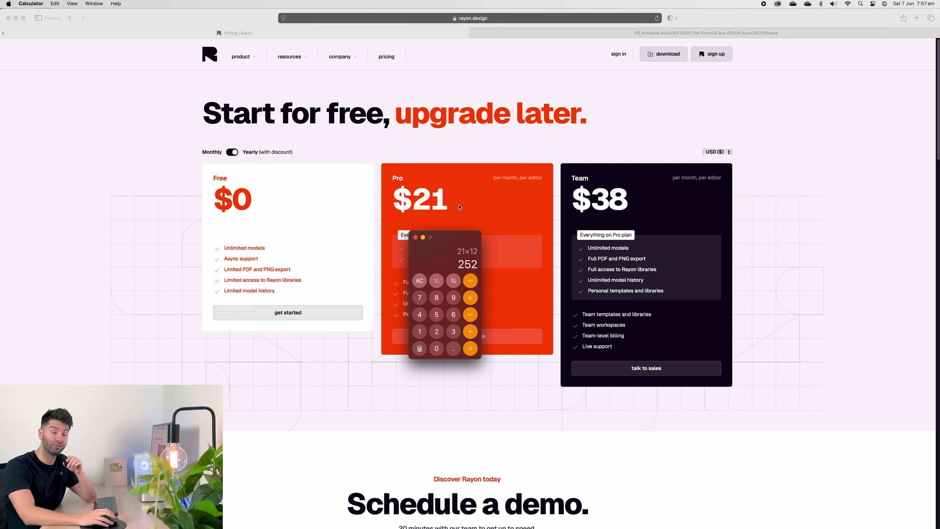
Move the Calculator off the Pro plan text and compute the Team plan's yearly cost, 38×12 = 456.
{"action": "left_click_drag", "start_coordinate": [451, 244], "coordinate": [465, 247]}
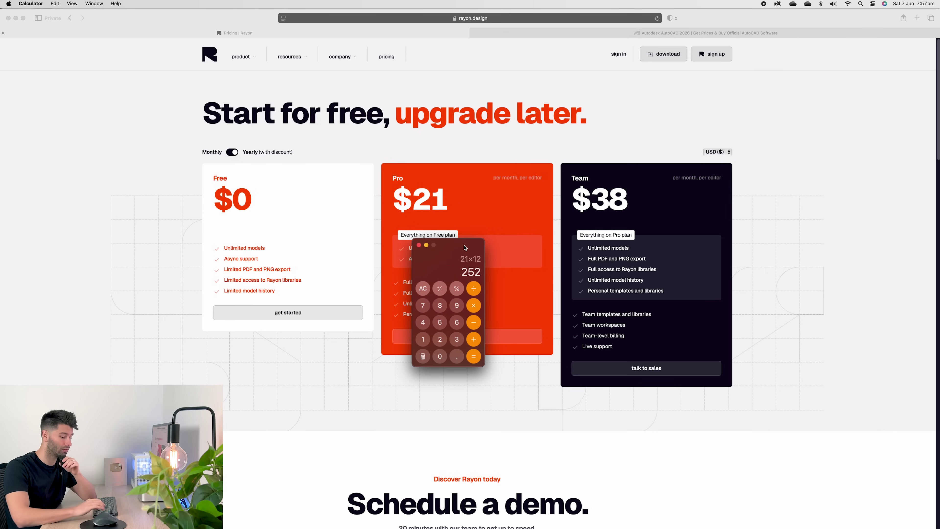
{"action": "type", "text": "38*12"}
{"action": "key", "text": "Return"}
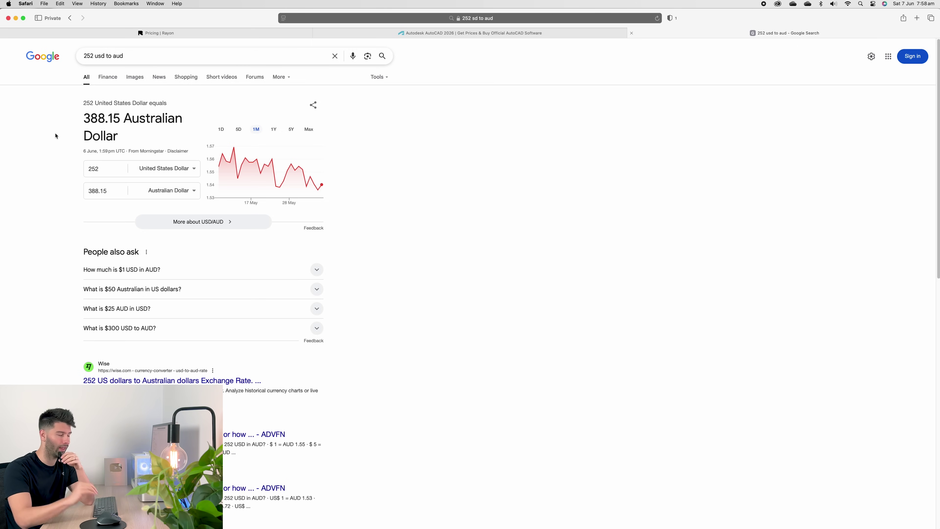
Glance at the Rayon pricing tab, then return to the 252 USD to AUD results.
{"action": "left_click", "coordinate": [156, 33]}
{"action": "left_click", "coordinate": [781, 32]}
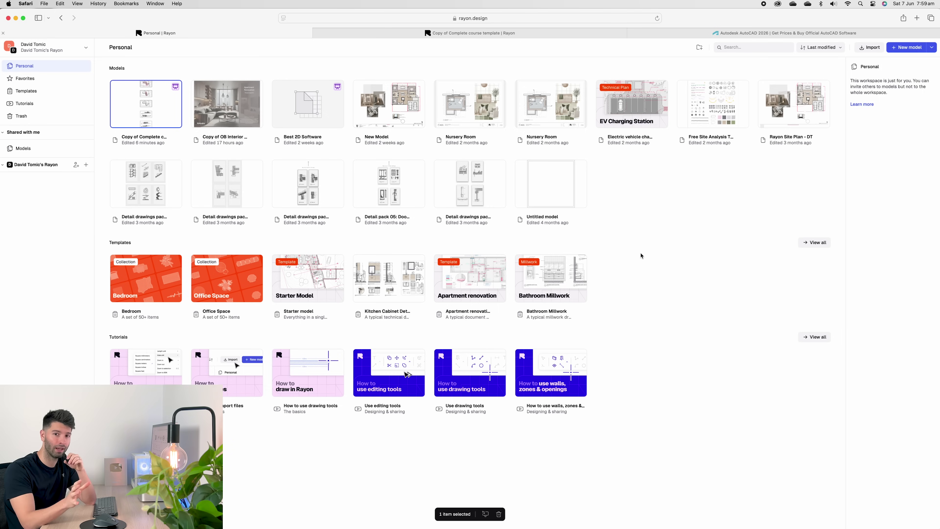
Open the copy of the complete course template model and close its older duplicate tab.
{"action": "double_click", "coordinate": [139, 104]}
{"action": "left_click", "coordinate": [239, 34]}
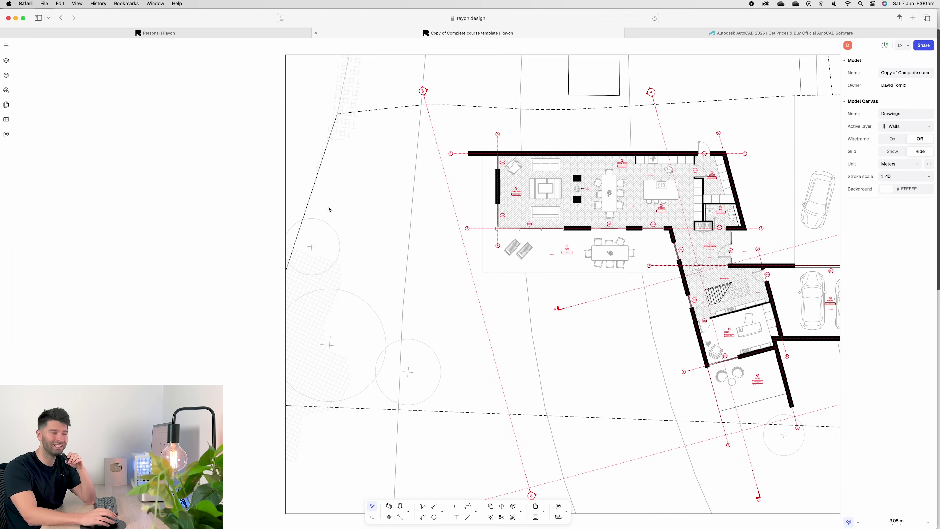
{"action": "scroll", "coordinate": [328, 209], "scroll_direction": "up", "scroll_amount": 5}
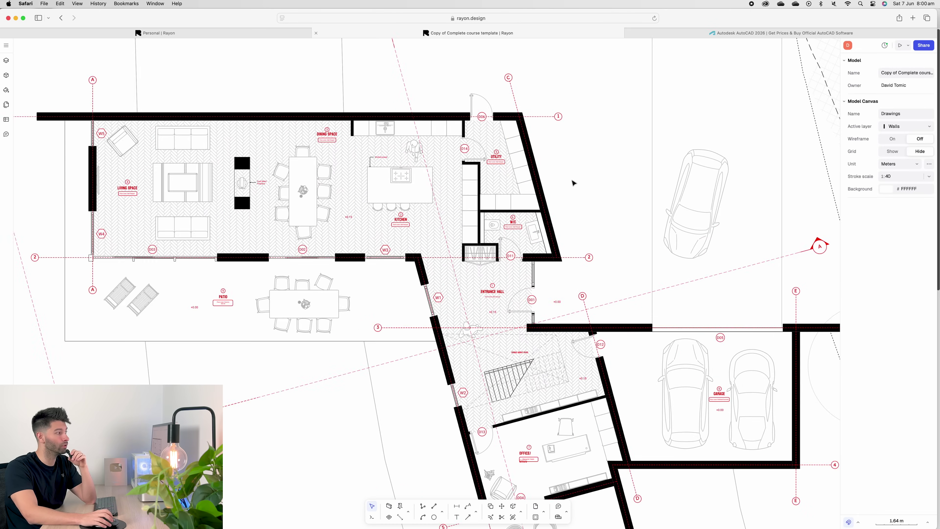
{"action": "scroll", "coordinate": [572, 183], "scroll_direction": "down", "scroll_amount": 10}
{"action": "scroll", "coordinate": [537, 290], "scroll_direction": "down", "scroll_amount": 3}
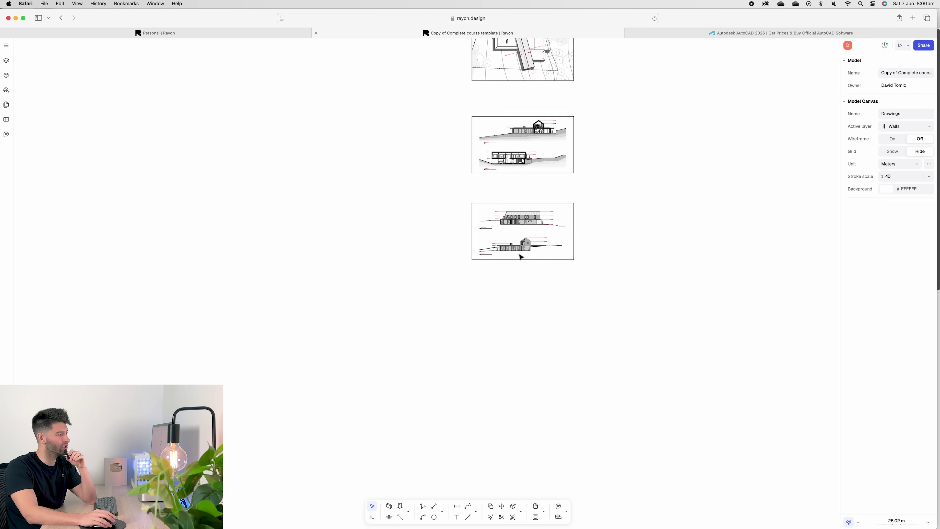
{"action": "scroll", "coordinate": [522, 207], "scroll_direction": "up", "scroll_amount": 4}
{"action": "scroll", "coordinate": [421, 167], "scroll_direction": "up", "scroll_amount": 6}
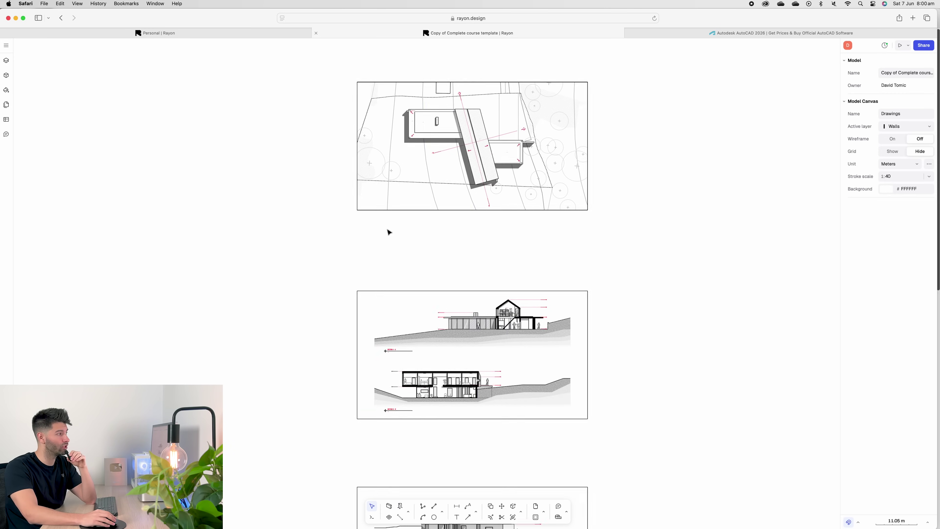
{"action": "scroll", "coordinate": [388, 232], "scroll_direction": "up", "scroll_amount": 8}
Switch to the Presentation Document canvas from the Canvases list.
{"action": "right_click", "coordinate": [327, 160]}
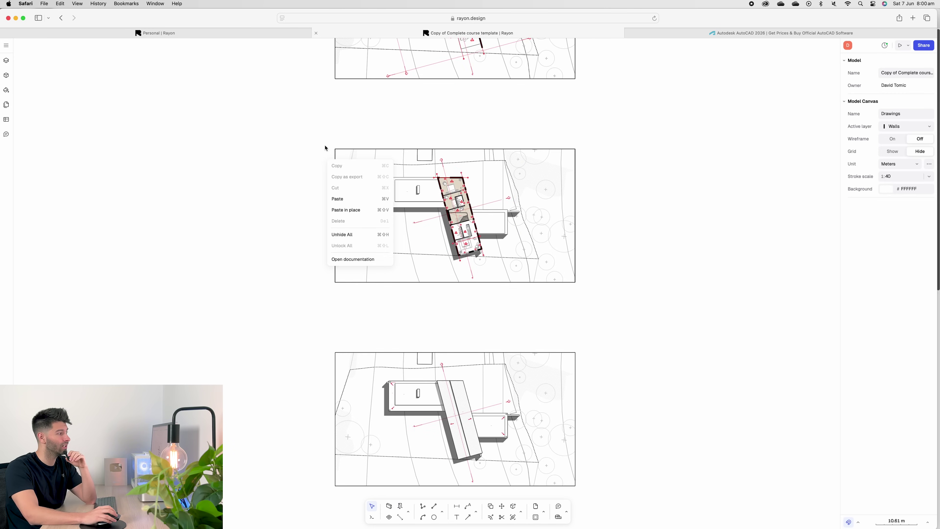
{"action": "scroll", "coordinate": [356, 301], "scroll_direction": "up", "scroll_amount": 6}
{"action": "scroll", "coordinate": [350, 231], "scroll_direction": "up", "scroll_amount": 3}
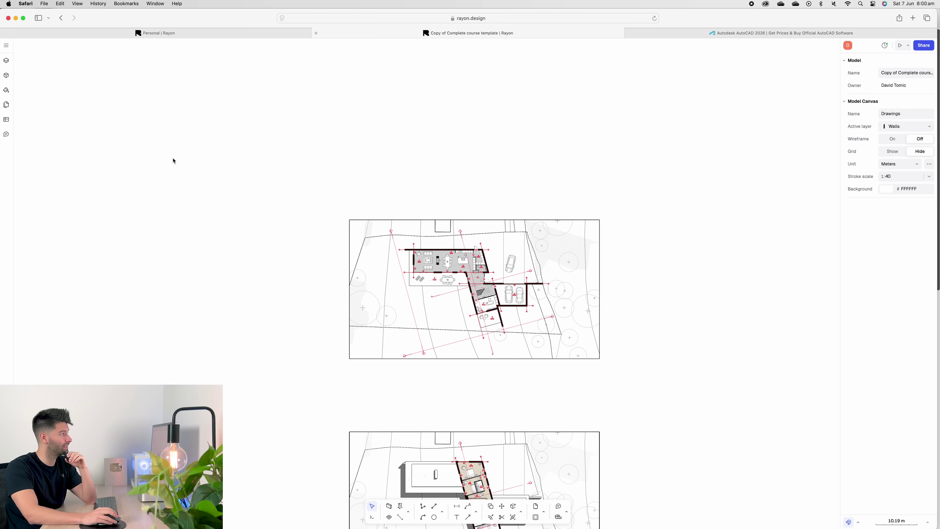
{"action": "left_click", "coordinate": [5, 61]}
{"action": "left_click", "coordinate": [50, 82]}
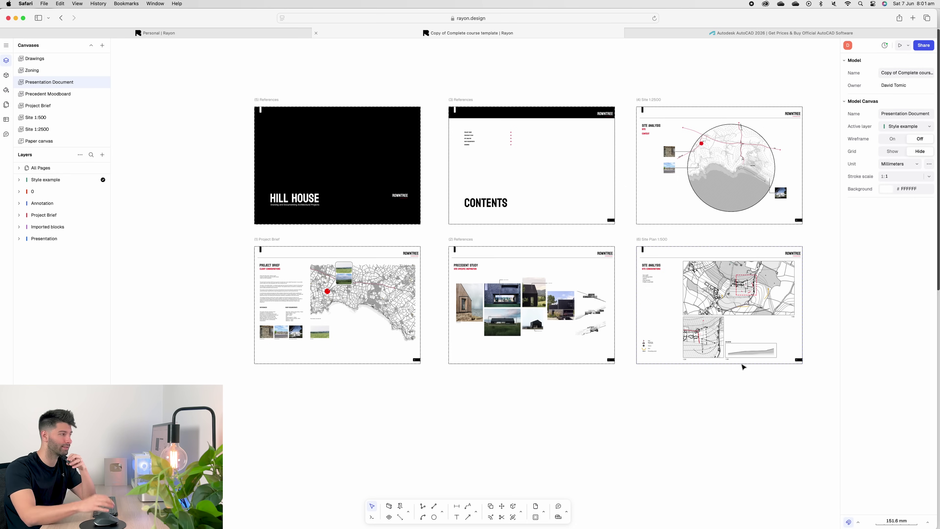
Zoom into the Hill House floor plan on the Presentation Document and select it.
{"action": "scroll", "coordinate": [703, 348], "scroll_direction": "right", "scroll_amount": 2}
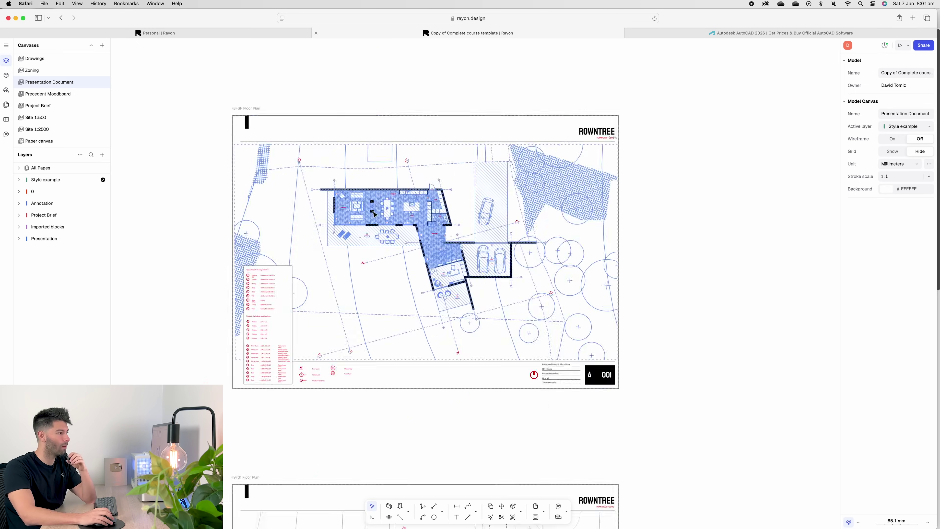
{"action": "scroll", "coordinate": [369, 208], "scroll_direction": "up", "scroll_amount": 10}
{"action": "left_click", "coordinate": [368, 186]}
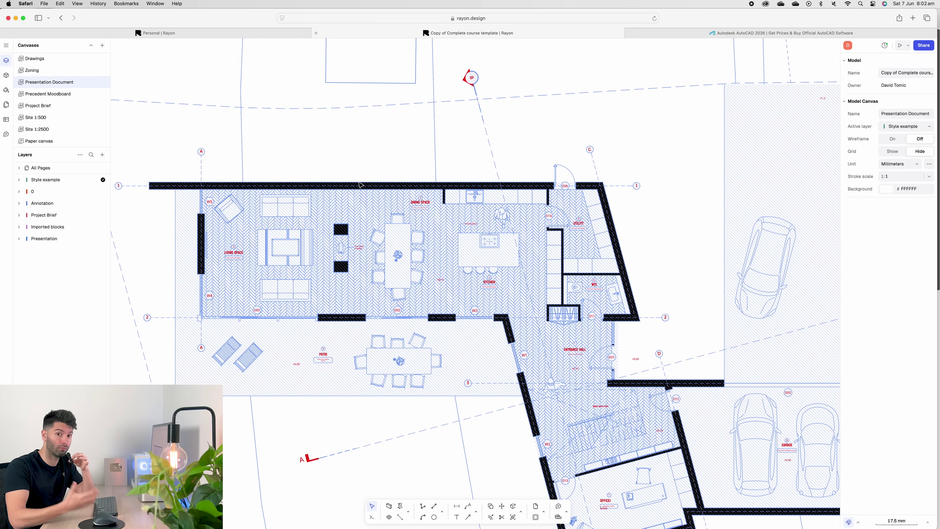
On the Drawings canvas, draw a closed five-point wall outline with one angled corner.
{"action": "left_click", "coordinate": [388, 506]}
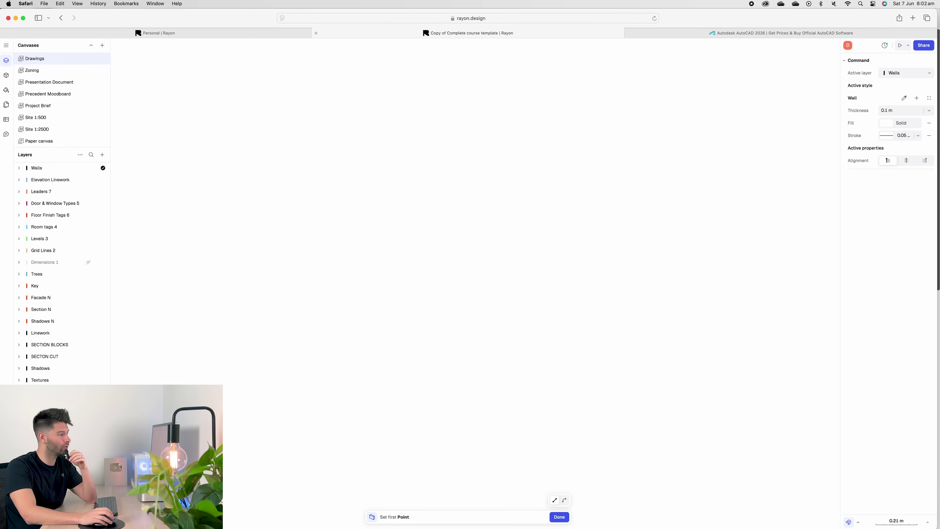
{"action": "left_click", "coordinate": [536, 263]}
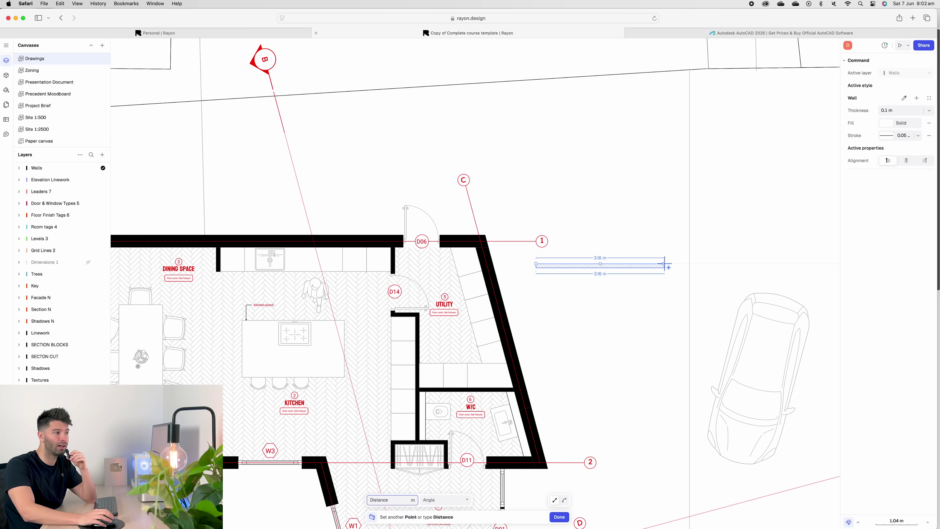
{"action": "left_click", "coordinate": [664, 264]}
{"action": "left_click", "coordinate": [664, 354]}
{"action": "left_click", "coordinate": [585, 354]}
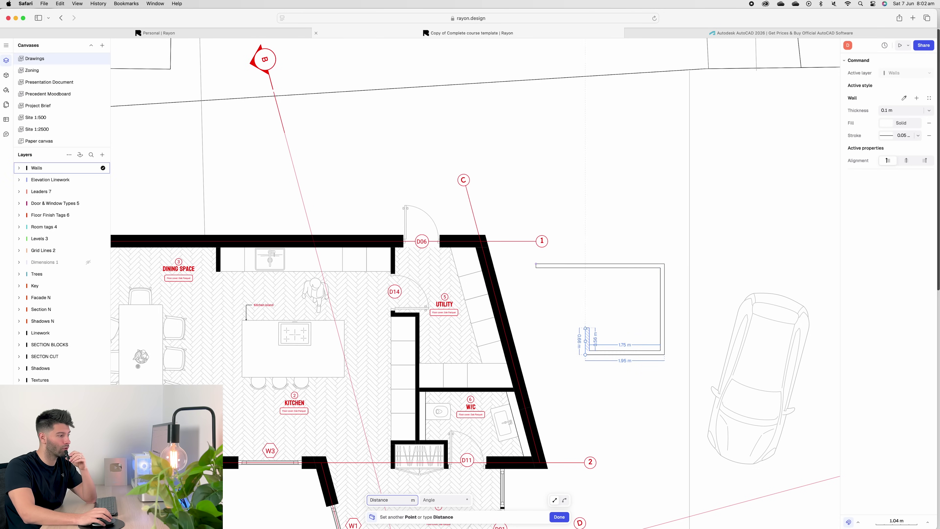
{"action": "left_click", "coordinate": [585, 321]}
{"action": "left_click", "coordinate": [535, 264]}
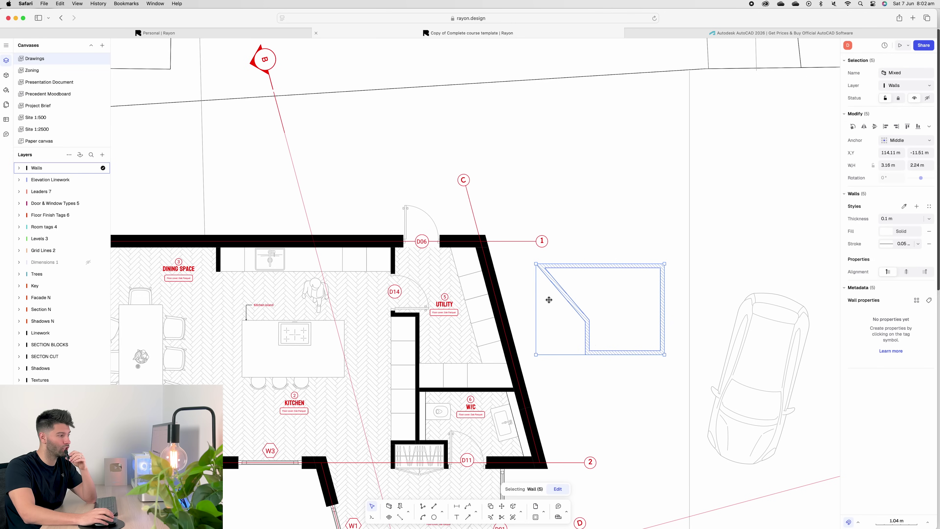
Check the new walls measure 3.16 m by 2.24 m with 0.1 m thickness.
{"action": "left_click", "coordinate": [637, 301]}
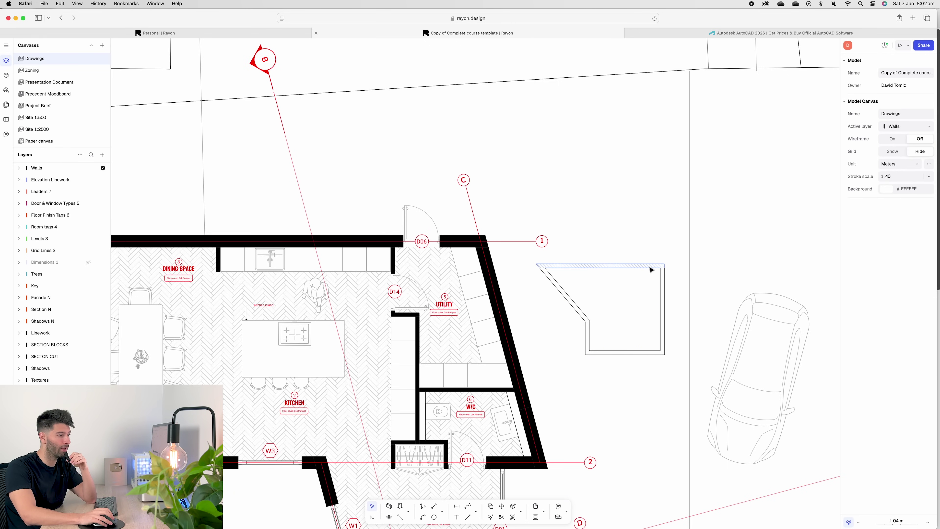
{"action": "scroll", "coordinate": [651, 270], "scroll_direction": "down", "scroll_amount": 3}
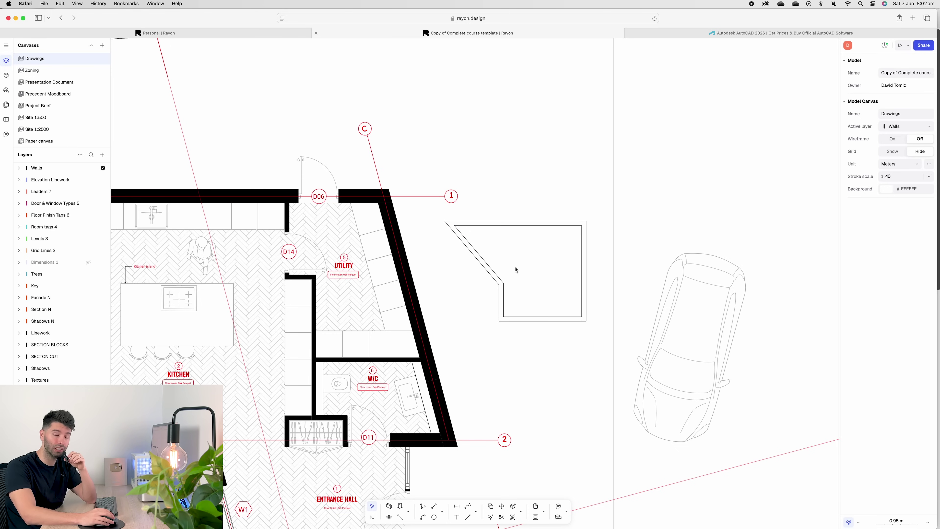
{"action": "left_click", "coordinate": [545, 262]}
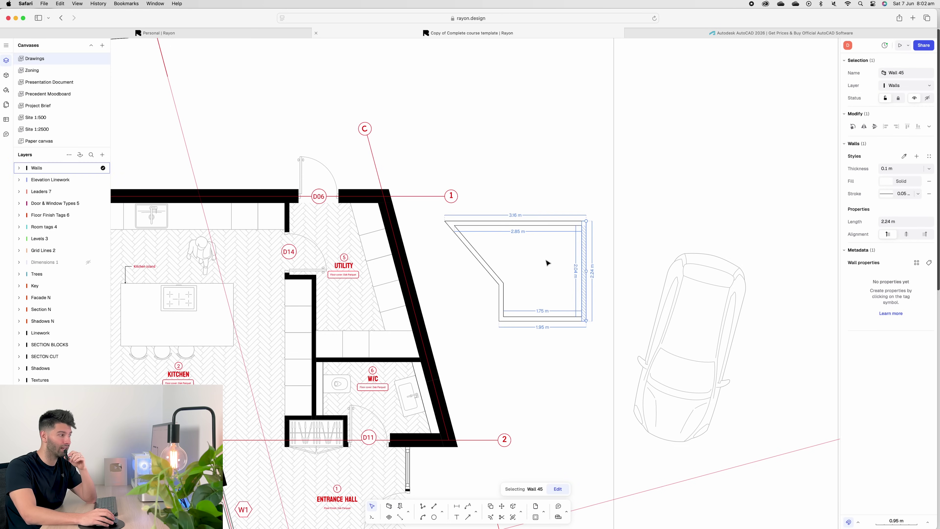
{"action": "key", "text": "Escape"}
Inspect existing door D06 in the plan, then deselect it.
{"action": "scroll", "coordinate": [547, 263], "scroll_direction": "down", "scroll_amount": 5}
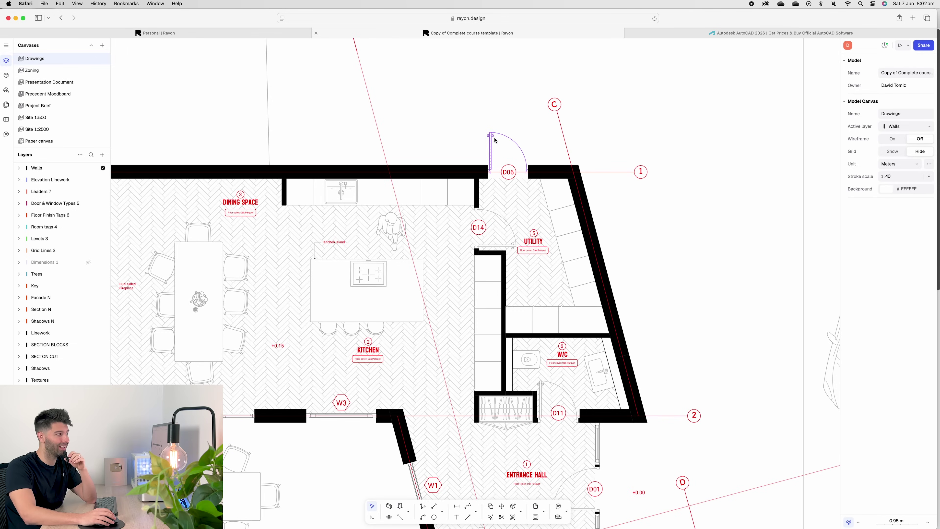
{"action": "left_click", "coordinate": [493, 140]}
{"action": "scroll", "coordinate": [505, 138], "scroll_direction": "up", "scroll_amount": 10}
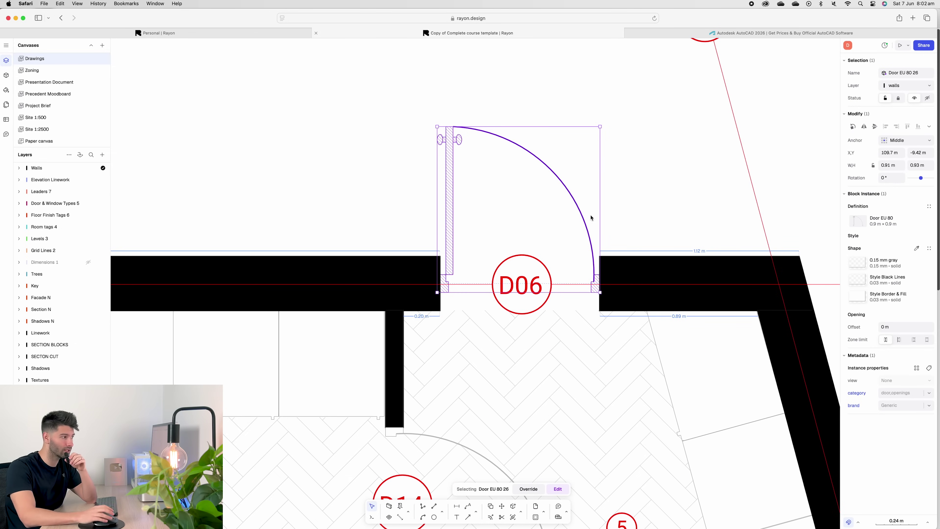
{"action": "left_click", "coordinate": [626, 177]}
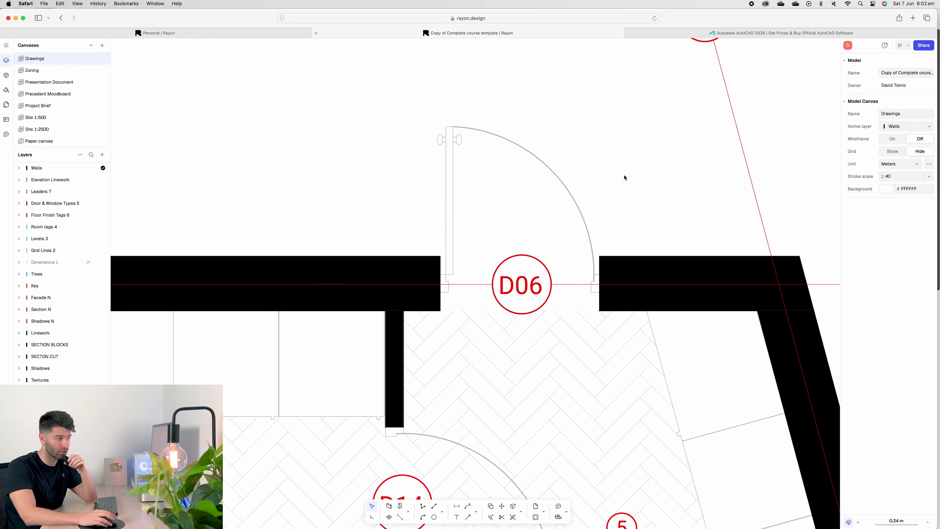
Place a Pivot door US 48" flush from the Rayon block libraries into the top wall.
{"action": "left_click", "coordinate": [6, 76]}
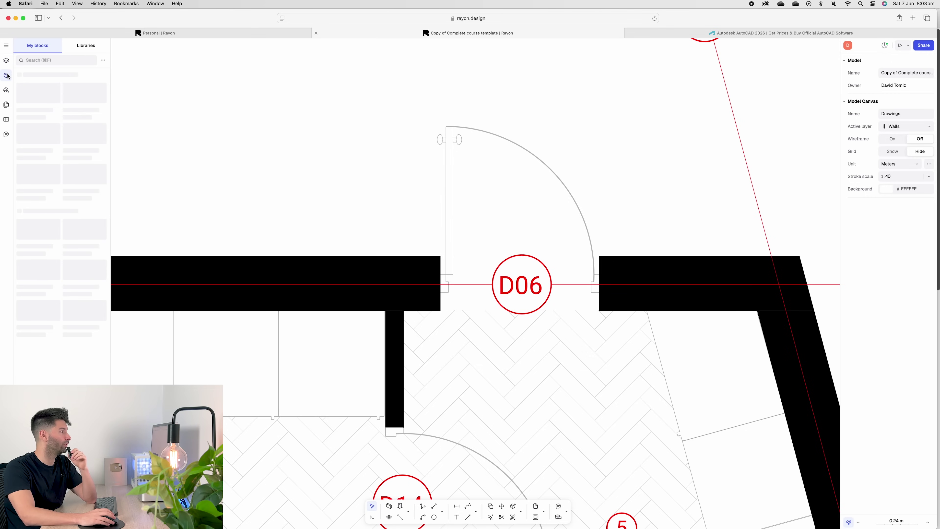
{"action": "left_click", "coordinate": [75, 50]}
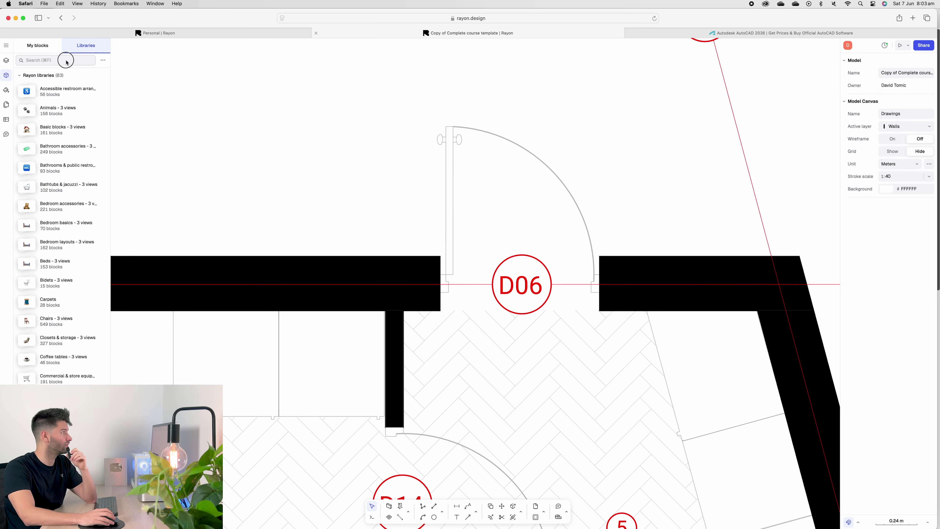
{"action": "left_click", "coordinate": [67, 61]}
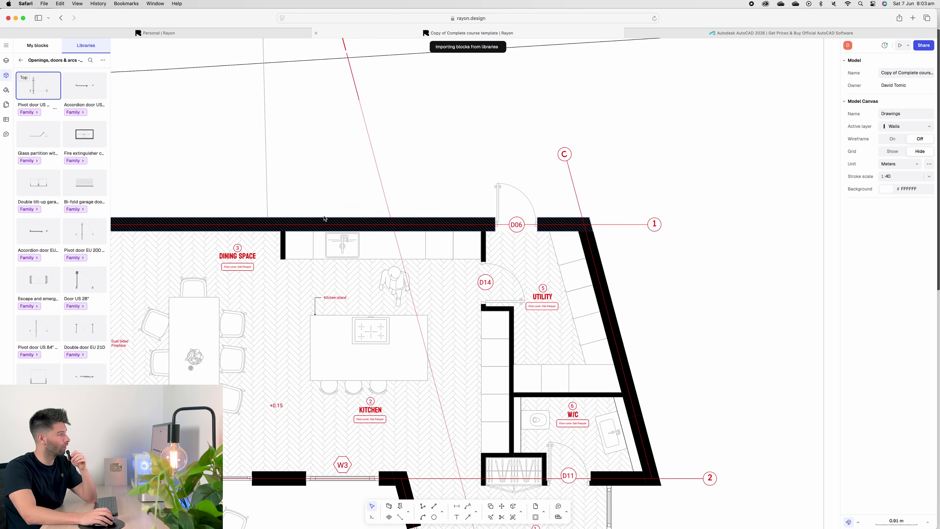
{"action": "scroll", "coordinate": [407, 195], "scroll_direction": "up", "scroll_amount": 3}
{"action": "left_click", "coordinate": [39, 88]}
{"action": "left_click", "coordinate": [54, 84]}
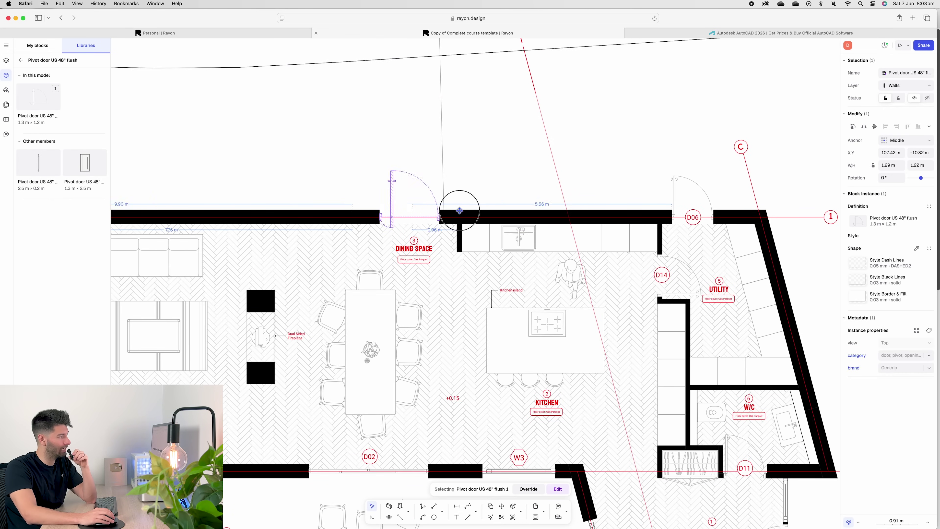
{"action": "left_click", "coordinate": [342, 211]}
Slide the pivot door left along the top wall and shrink it to a narrower width.
{"action": "scroll", "coordinate": [342, 211], "scroll_direction": "up", "scroll_amount": 5}
{"action": "scroll", "coordinate": [506, 215], "scroll_direction": "down", "scroll_amount": 2}
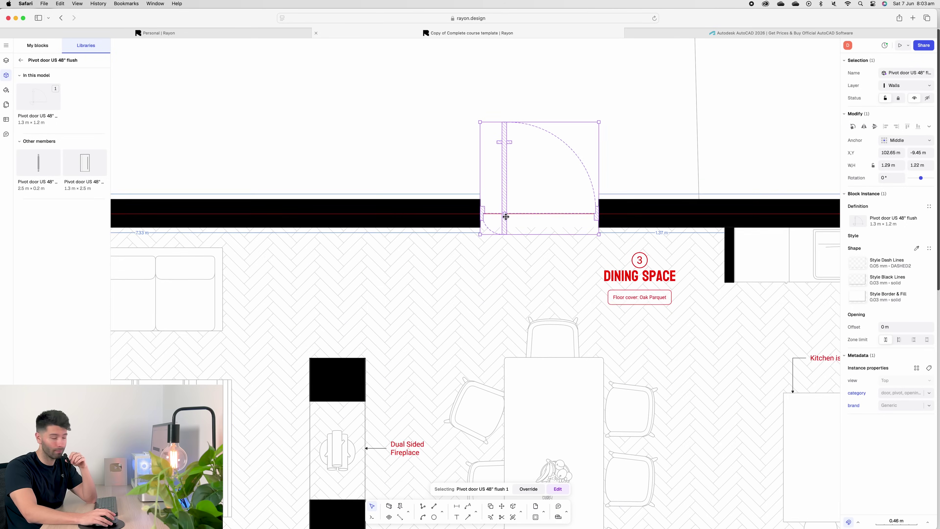
{"action": "left_click", "coordinate": [504, 220]}
{"action": "left_click", "coordinate": [503, 221]}
{"action": "left_click_drag", "start_coordinate": [503, 221], "coordinate": [411, 216]}
{"action": "scroll", "coordinate": [478, 197], "scroll_direction": "down", "scroll_amount": 3}
{"action": "scroll", "coordinate": [506, 167], "scroll_direction": "up", "scroll_amount": 2}
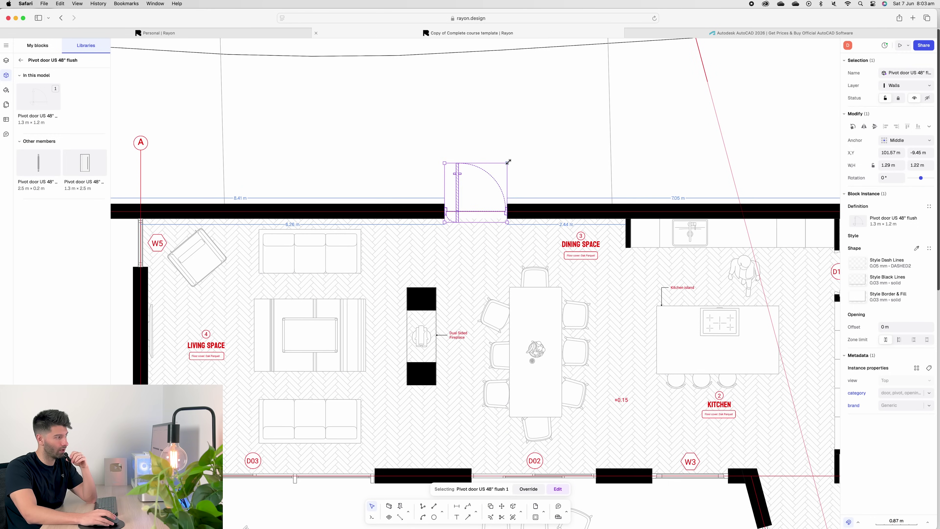
{"action": "left_click_drag", "start_coordinate": [506, 163], "coordinate": [476, 164]}
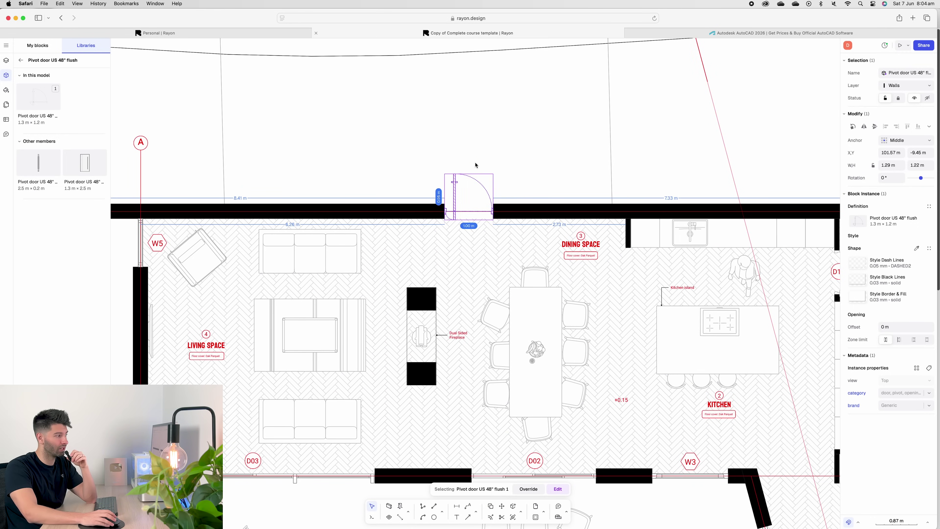
{"action": "left_click", "coordinate": [511, 176]}
{"action": "scroll", "coordinate": [444, 182], "scroll_direction": "up", "scroll_amount": 3}
{"action": "scroll", "coordinate": [407, 247], "scroll_direction": "up", "scroll_amount": 2}
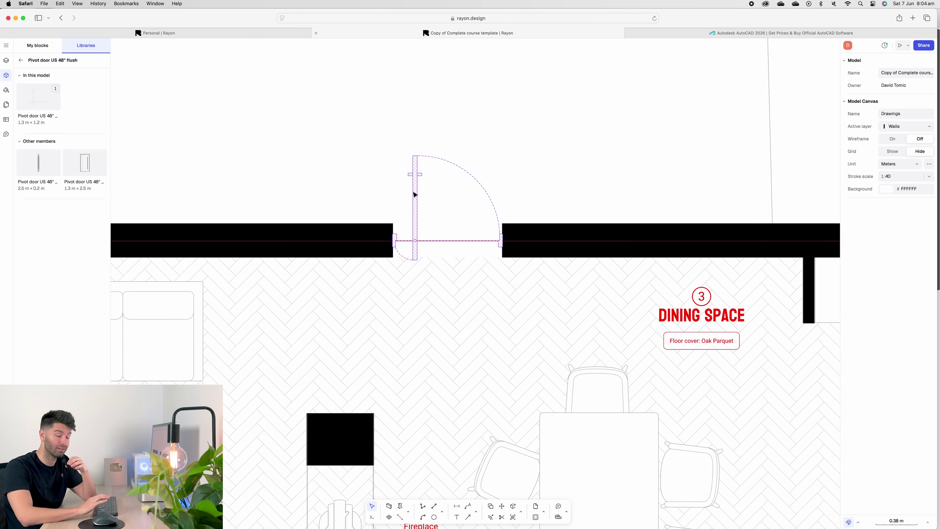
{"action": "scroll", "coordinate": [378, 152], "scroll_direction": "down", "scroll_amount": 5}
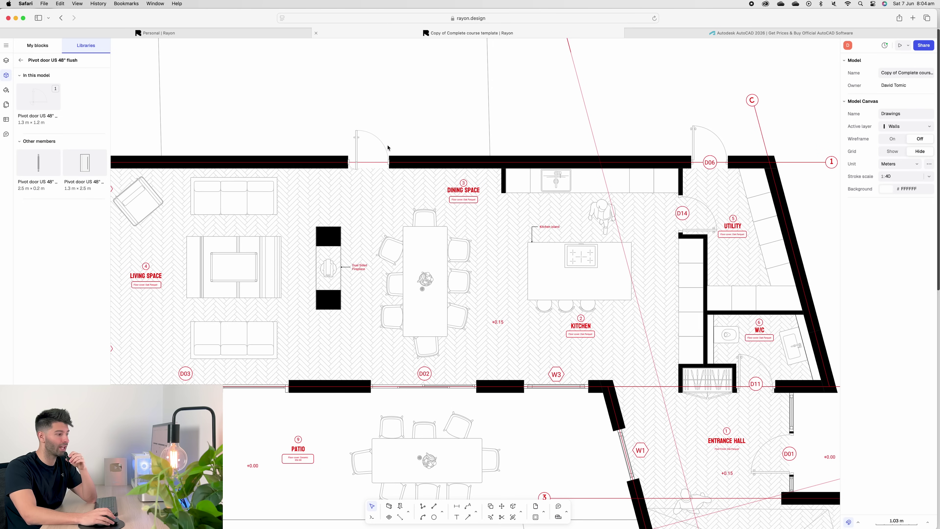
Select a dining chair and go back from the door details to the full library list.
{"action": "scroll", "coordinate": [424, 144], "scroll_direction": "down", "scroll_amount": 5}
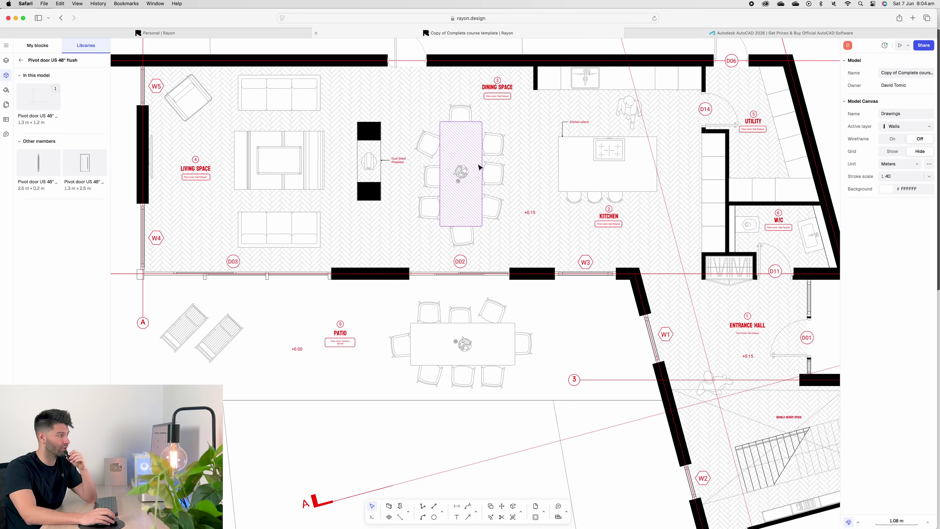
{"action": "left_click", "coordinate": [492, 144]}
{"action": "scroll", "coordinate": [492, 144], "scroll_direction": "up", "scroll_amount": 5}
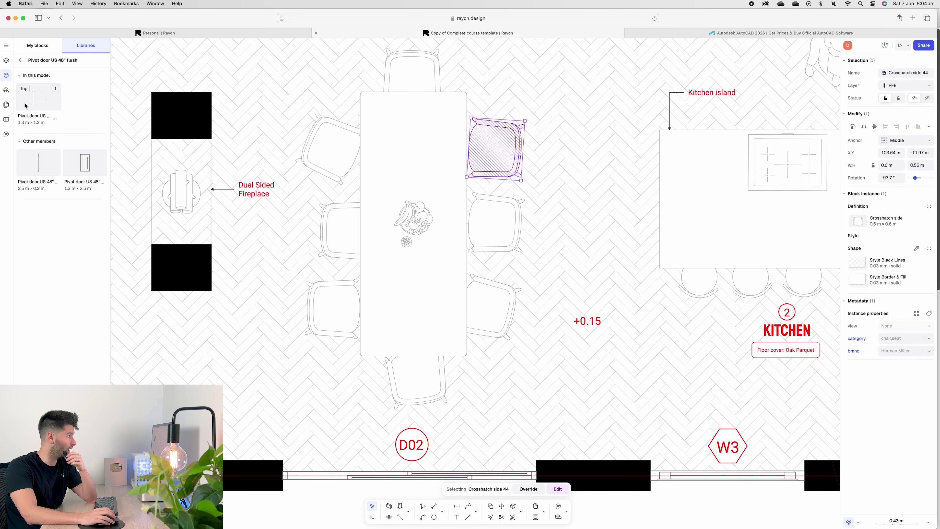
{"action": "left_click", "coordinate": [22, 60]}
{"action": "left_click", "coordinate": [21, 60]}
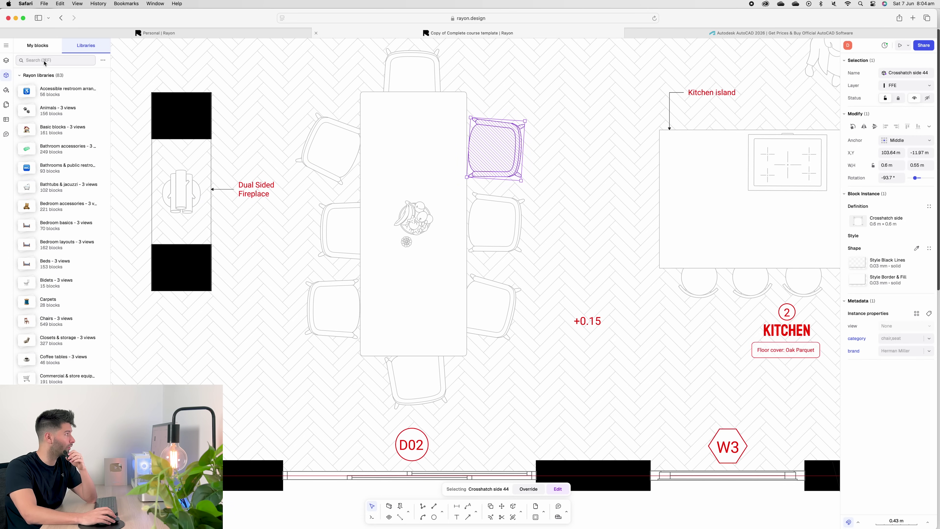
{"action": "scroll", "coordinate": [65, 312], "scroll_direction": "down", "scroll_amount": 10}
{"action": "scroll", "coordinate": [65, 312], "scroll_direction": "up", "scroll_amount": 15}
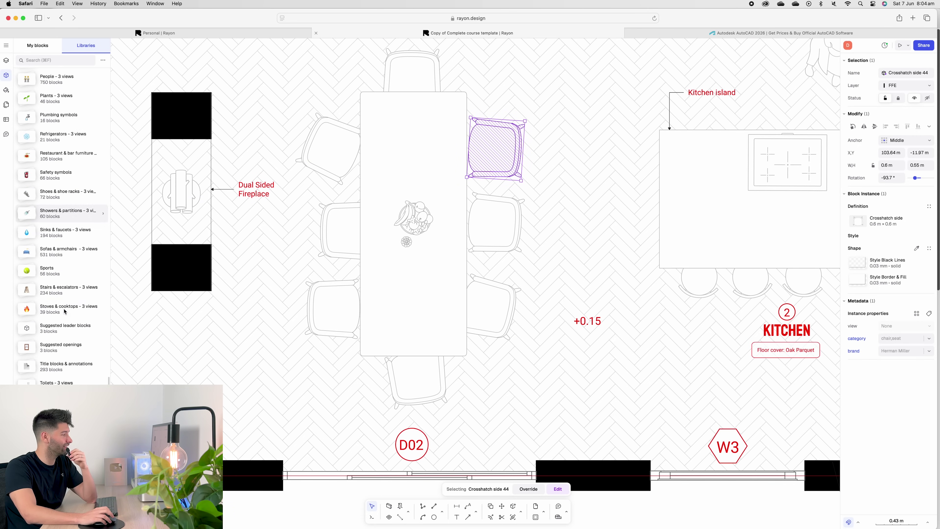
Search the block libraries for 'chair' and browse the dining, conference and office chair results.
{"action": "key", "text": "super+f"}
{"action": "type", "text": "chair"}
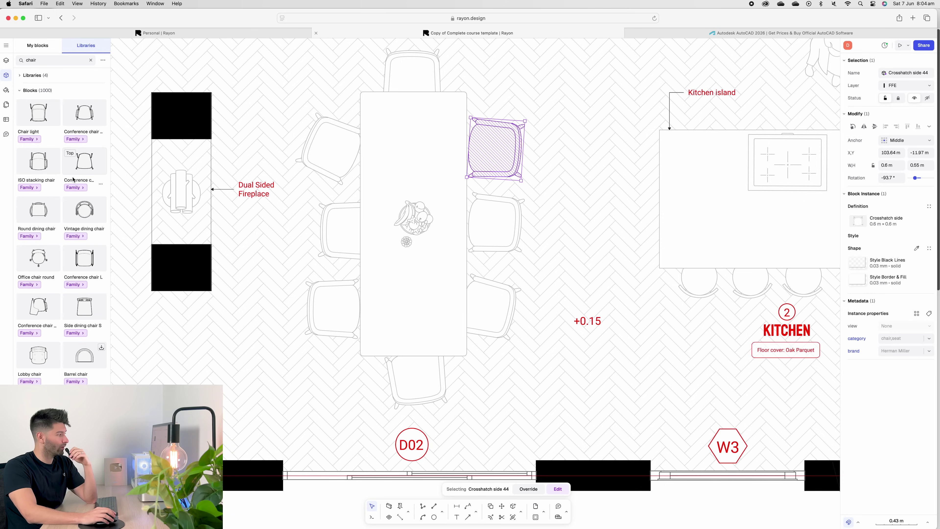
{"action": "scroll", "coordinate": [70, 300], "scroll_direction": "down", "scroll_amount": 6}
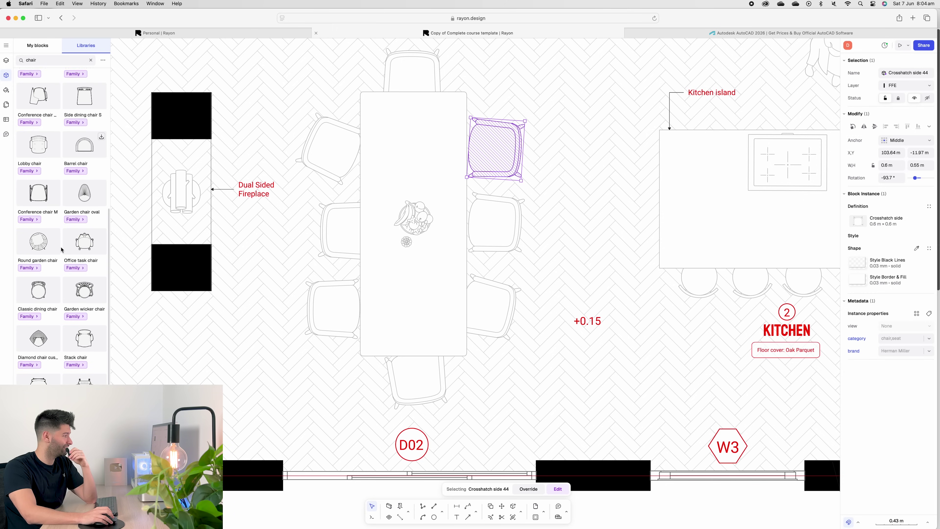
{"action": "scroll", "coordinate": [69, 300], "scroll_direction": "up", "scroll_amount": 6}
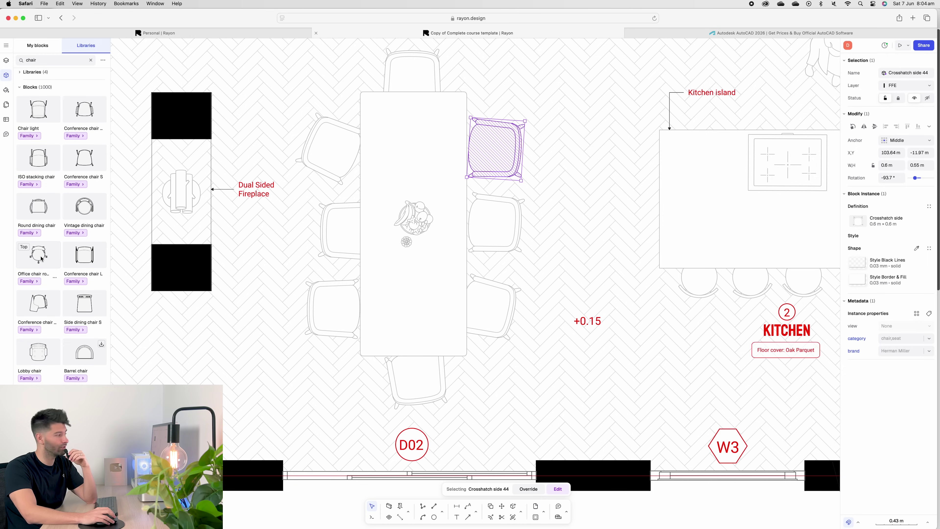
Place a round office chair below the entrance-hall storage unit.
{"action": "left_click_drag", "start_coordinate": [39, 255], "coordinate": [568, 322]}
{"action": "middle_click_drag", "start_coordinate": [568, 322], "coordinate": [579, 166]}
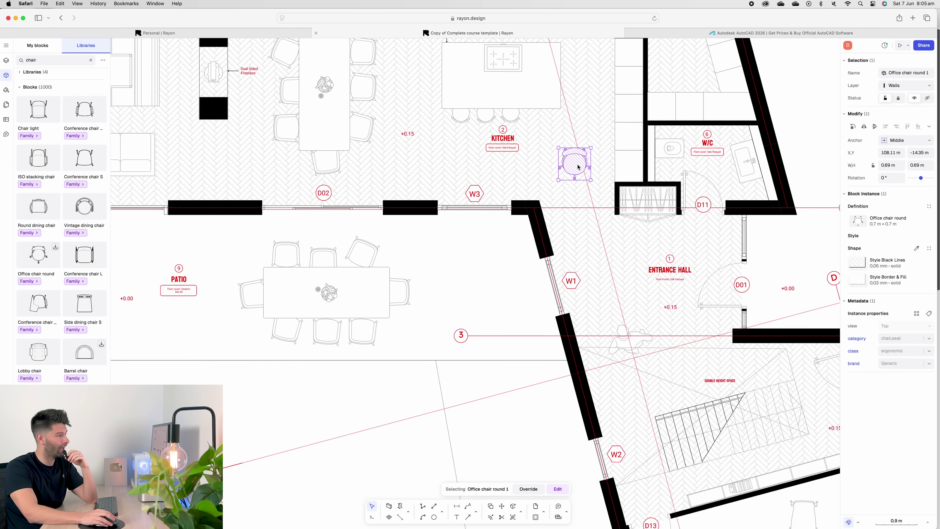
{"action": "scroll", "coordinate": [578, 167], "scroll_direction": "down", "scroll_amount": 2}
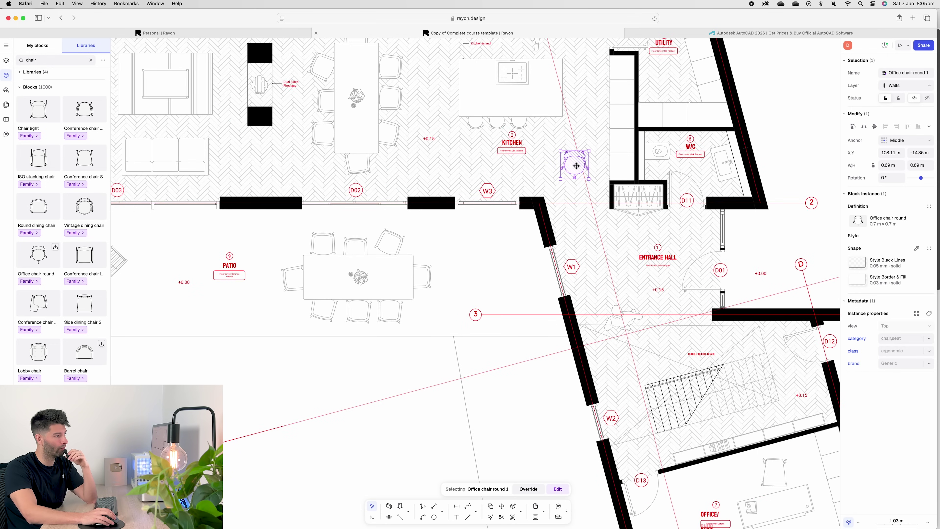
{"action": "scroll", "coordinate": [684, 201], "scroll_direction": "up", "scroll_amount": 5}
{"action": "left_click_drag", "start_coordinate": [276, 47], "coordinate": [514, 317]}
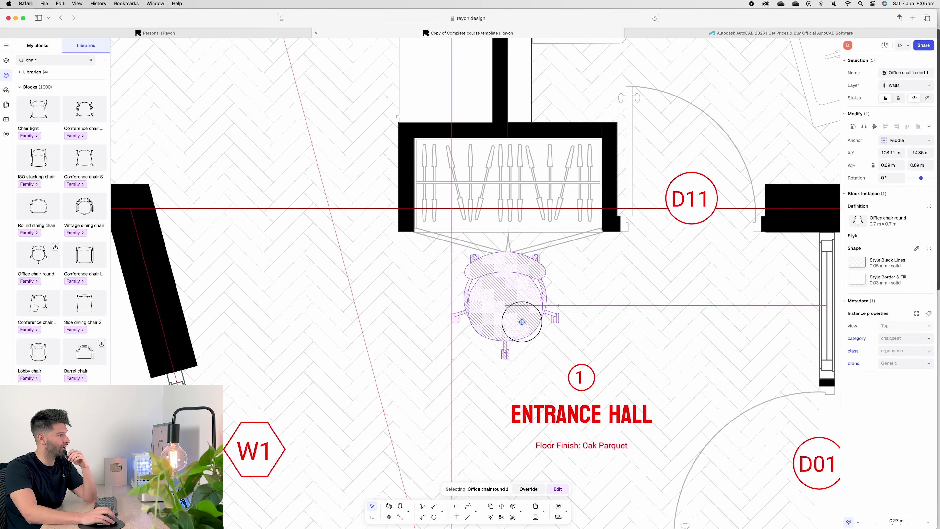
Delete the storage unit and rotate the chair about 167° to face the alcove.
{"action": "left_click", "coordinate": [542, 236]}
{"action": "key", "text": "Delete"}
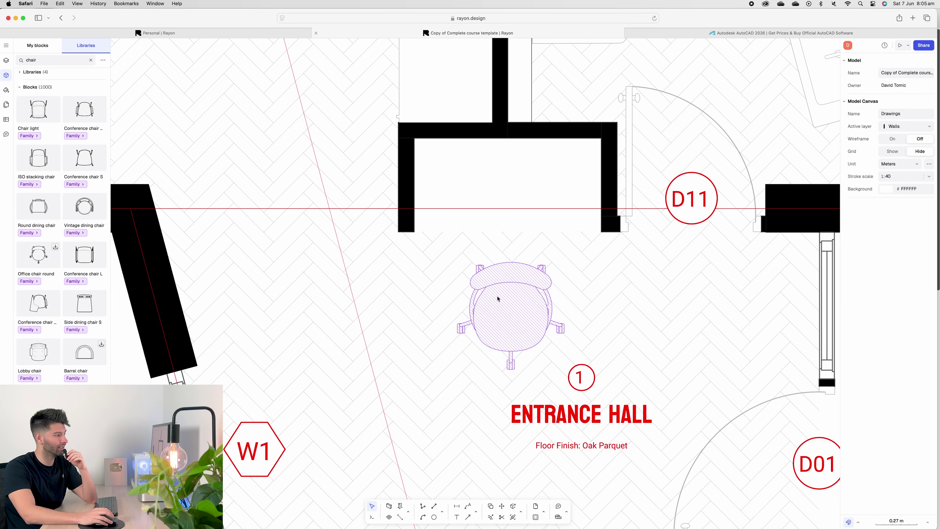
{"action": "left_click", "coordinate": [520, 298]}
{"action": "key", "text": "r"}
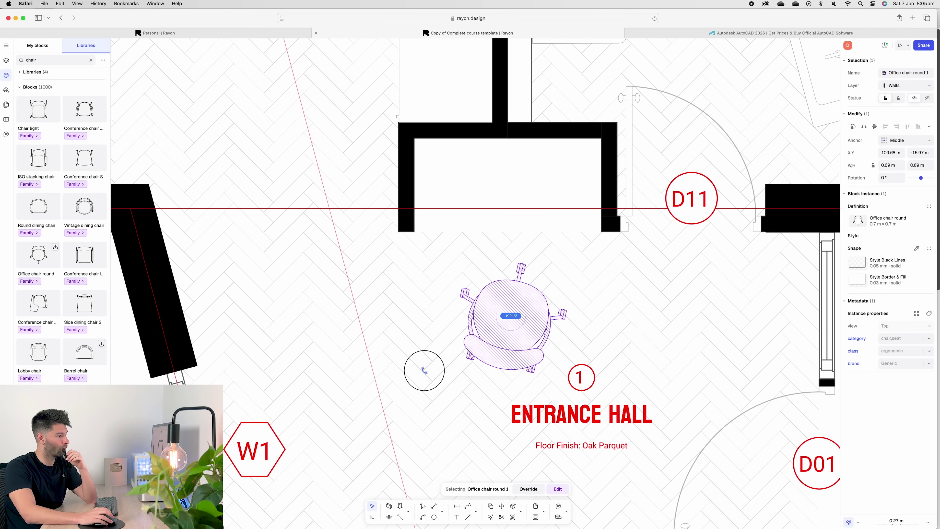
{"action": "left_click", "coordinate": [515, 340]}
{"action": "key", "text": "Escape"}
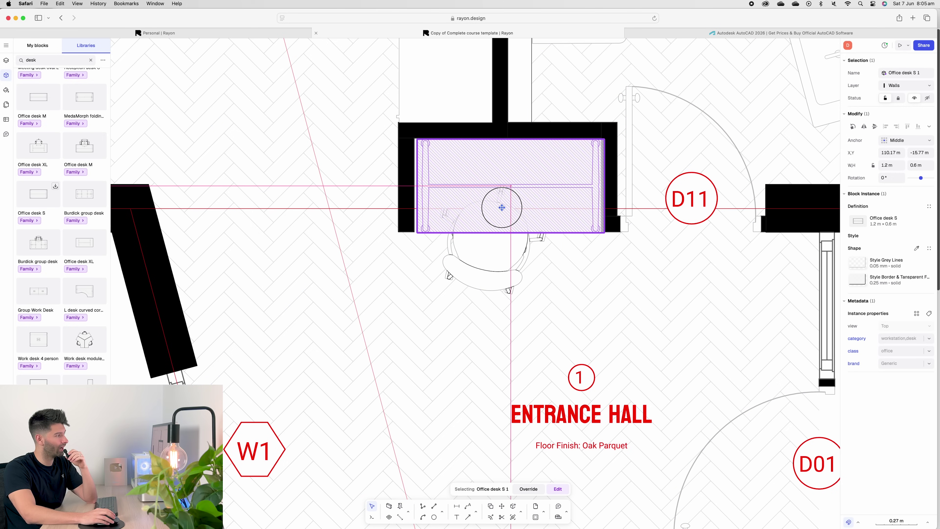
Place an Office desk S (1.2 × 0.6 m) in the entrance-hall alcove.
{"action": "left_click_drag", "start_coordinate": [502, 206], "coordinate": [497, 207]}
{"action": "left_click", "coordinate": [553, 319]}
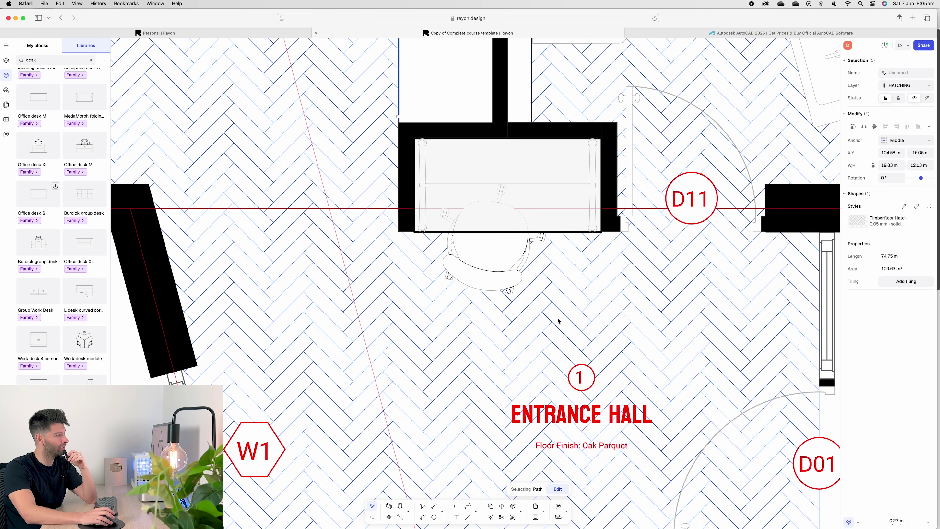
Zoom out to both site plans, then into the upper floor's bedrooms and staircase.
{"action": "key", "text": "Escape"}
{"action": "key", "text": "shift+1"}
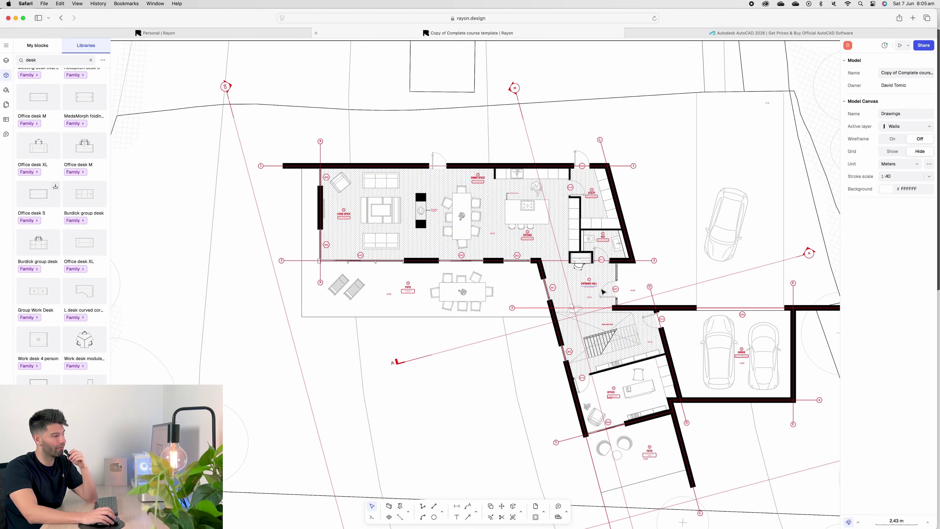
{"action": "scroll", "coordinate": [584, 261], "scroll_direction": "up", "scroll_amount": 3}
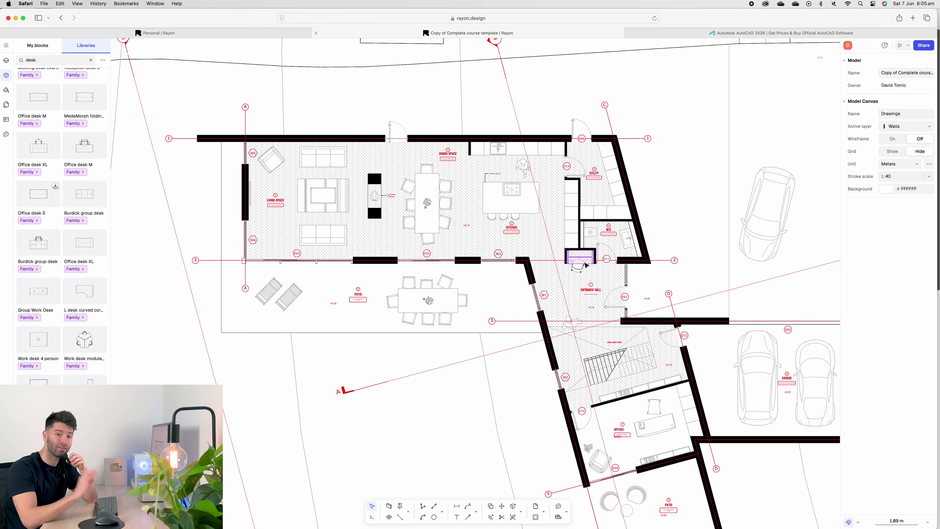
{"action": "scroll", "coordinate": [585, 265], "scroll_direction": "up", "scroll_amount": 1}
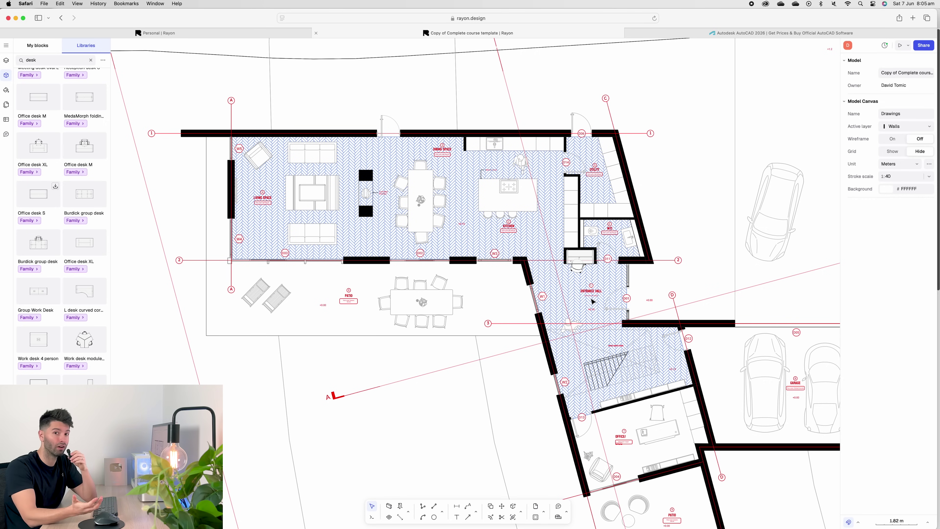
{"action": "scroll", "coordinate": [592, 302], "scroll_direction": "down", "scroll_amount": 10}
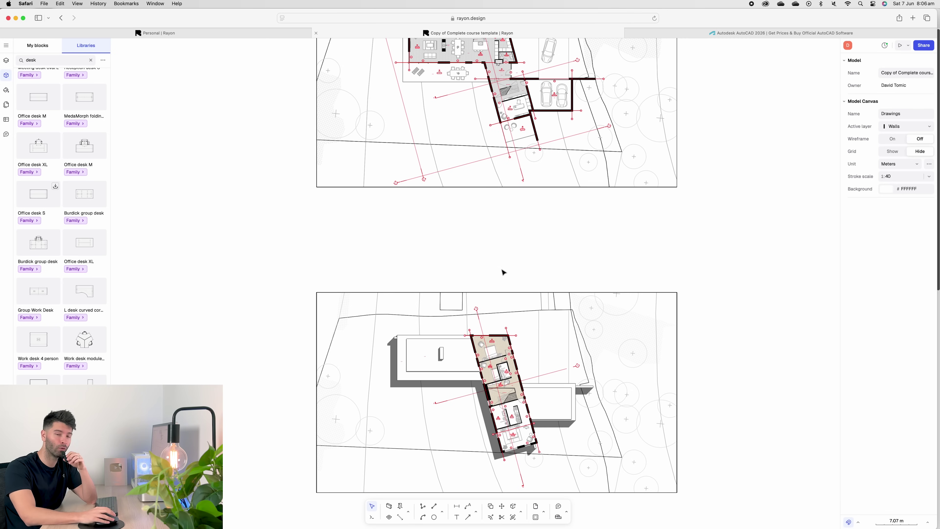
{"action": "scroll", "coordinate": [526, 316], "scroll_direction": "down", "scroll_amount": 1}
Give the upper-floor zone a Square Herringbone fill.
{"action": "scroll", "coordinate": [526, 316], "scroll_direction": "up", "scroll_amount": 10}
{"action": "scroll", "coordinate": [526, 315], "scroll_direction": "down", "scroll_amount": 3}
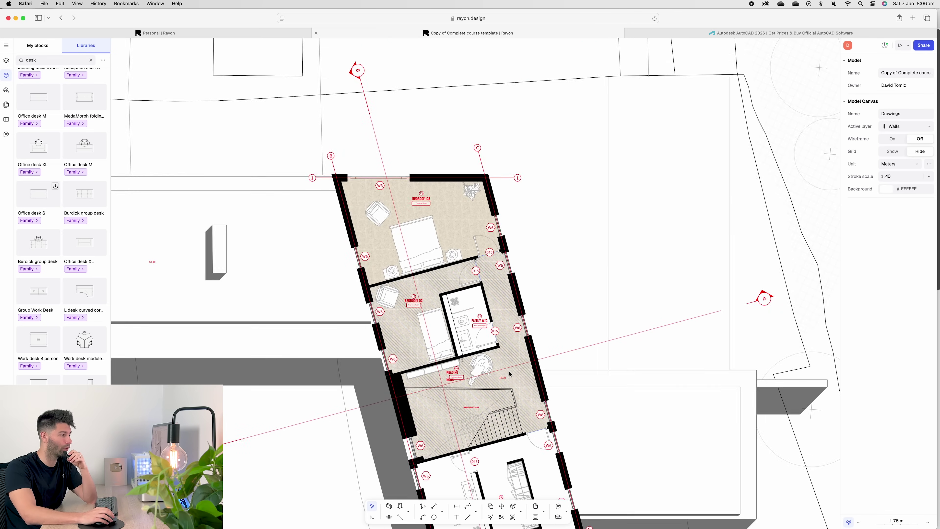
{"action": "left_click", "coordinate": [527, 313]}
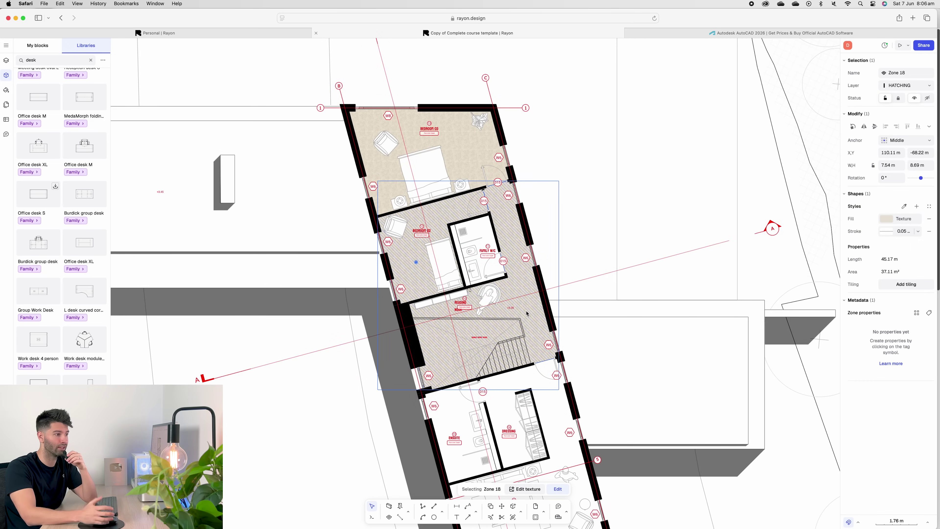
{"action": "scroll", "coordinate": [475, 303], "scroll_direction": "up", "scroll_amount": 1}
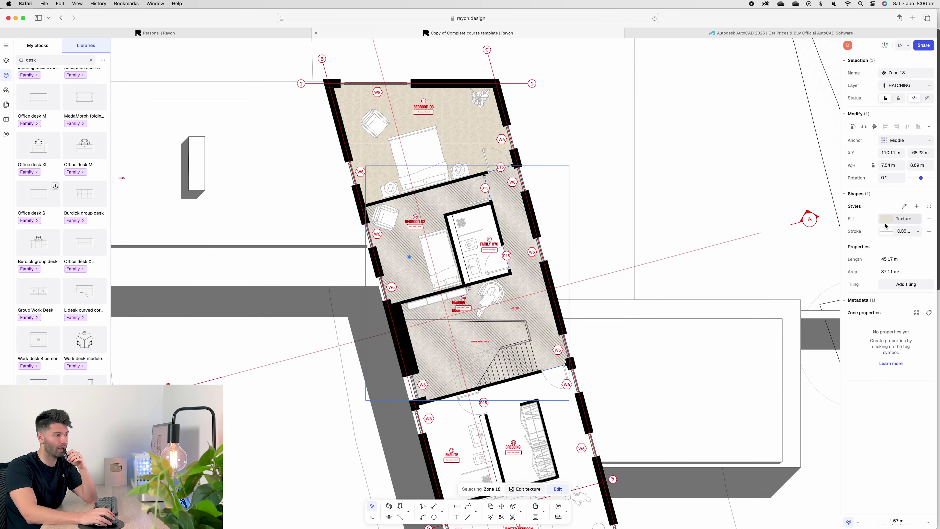
{"action": "left_click", "coordinate": [895, 219]}
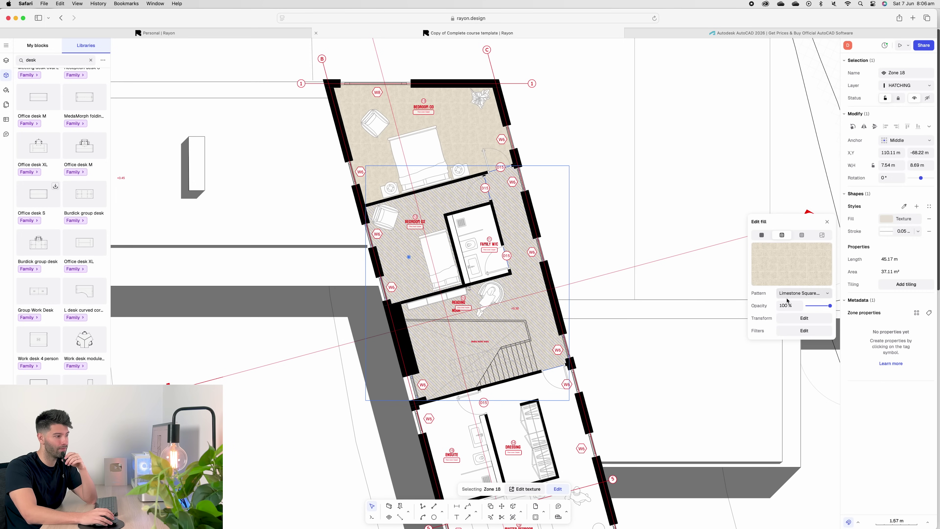
{"action": "left_click", "coordinate": [803, 293]}
{"action": "scroll", "coordinate": [805, 414], "scroll_direction": "down", "scroll_amount": 10}
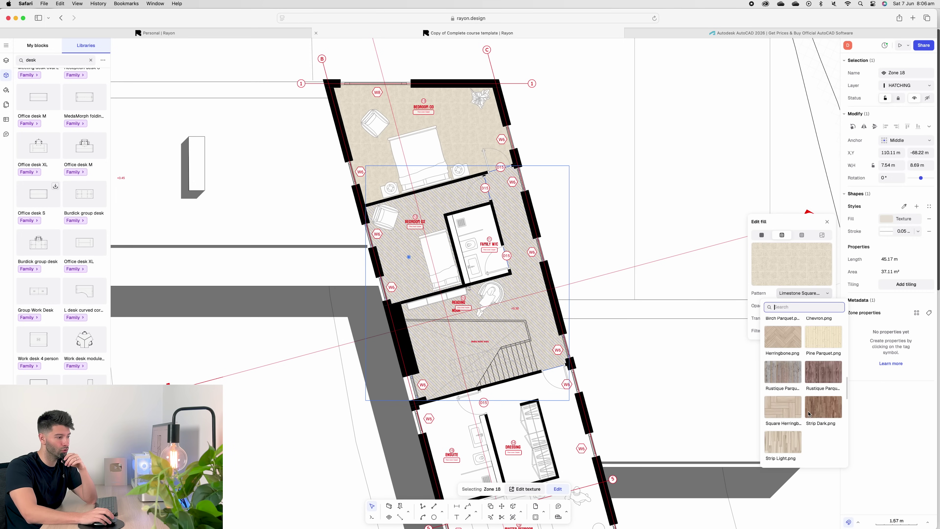
{"action": "scroll", "coordinate": [805, 413], "scroll_direction": "up", "scroll_amount": 2}
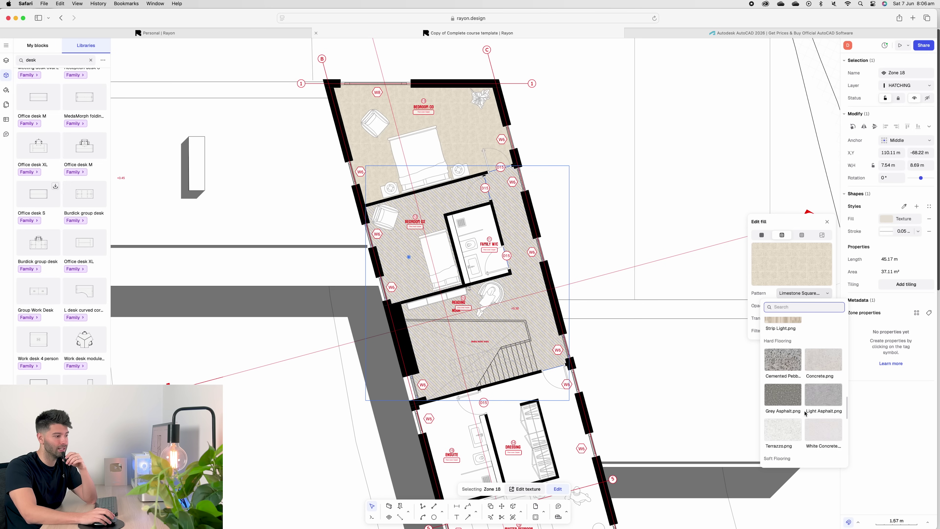
{"action": "left_click", "coordinate": [782, 371]}
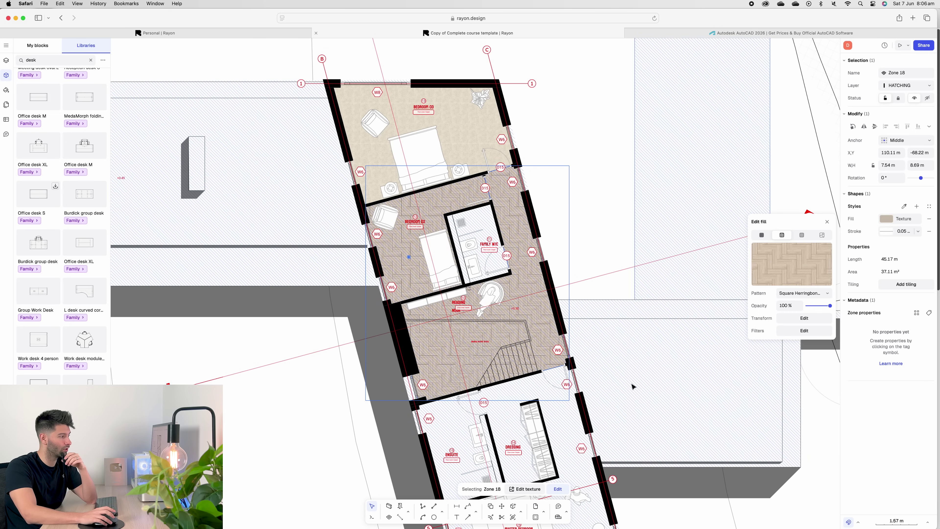
{"action": "key", "text": "Escape"}
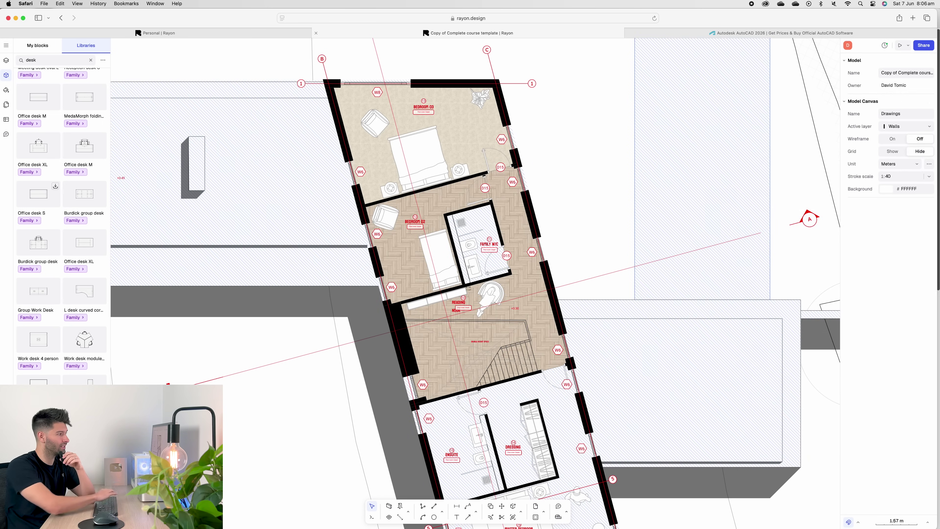
Change that zone's fill to the Light Grey Carpet texture.
{"action": "left_click", "coordinate": [408, 256]}
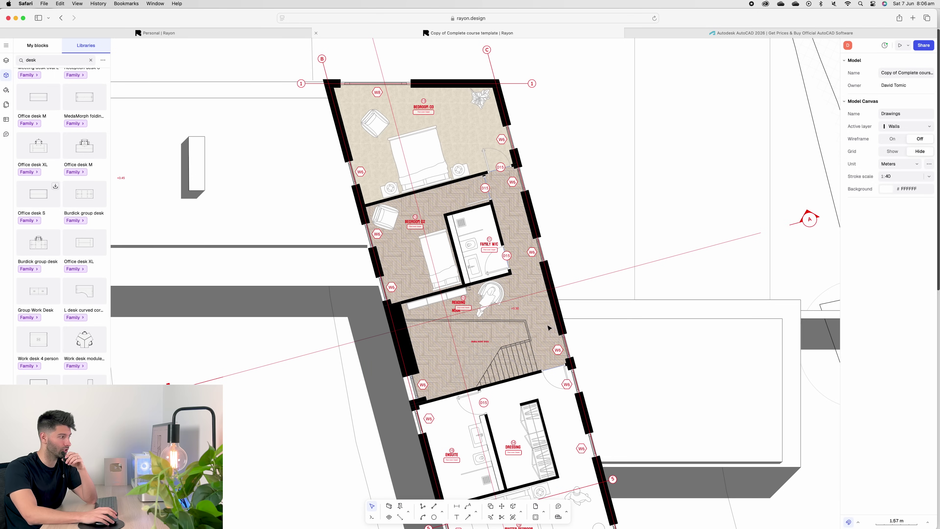
{"action": "left_click", "coordinate": [886, 219]}
{"action": "left_click", "coordinate": [803, 293]}
{"action": "scroll", "coordinate": [790, 341], "scroll_direction": "down", "scroll_amount": 10}
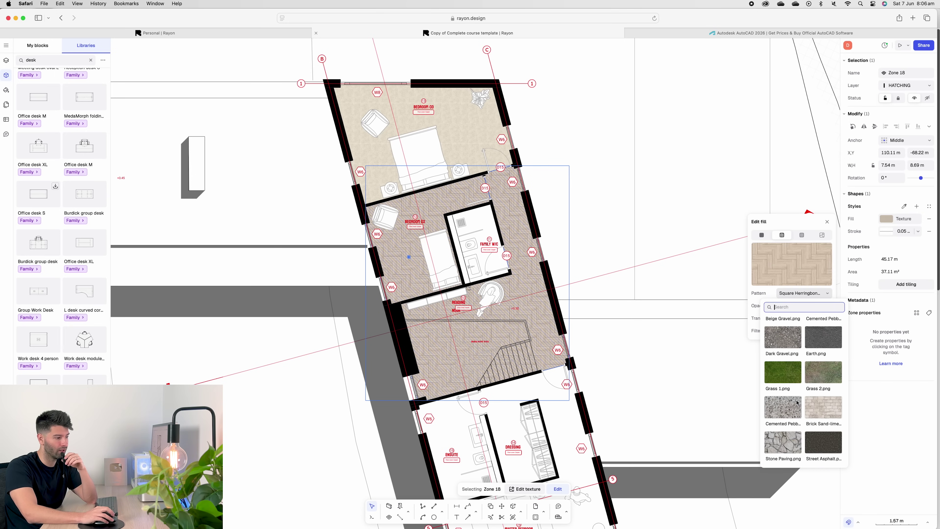
{"action": "scroll", "coordinate": [799, 404], "scroll_direction": "up", "scroll_amount": 3}
{"action": "left_click", "coordinate": [787, 405]}
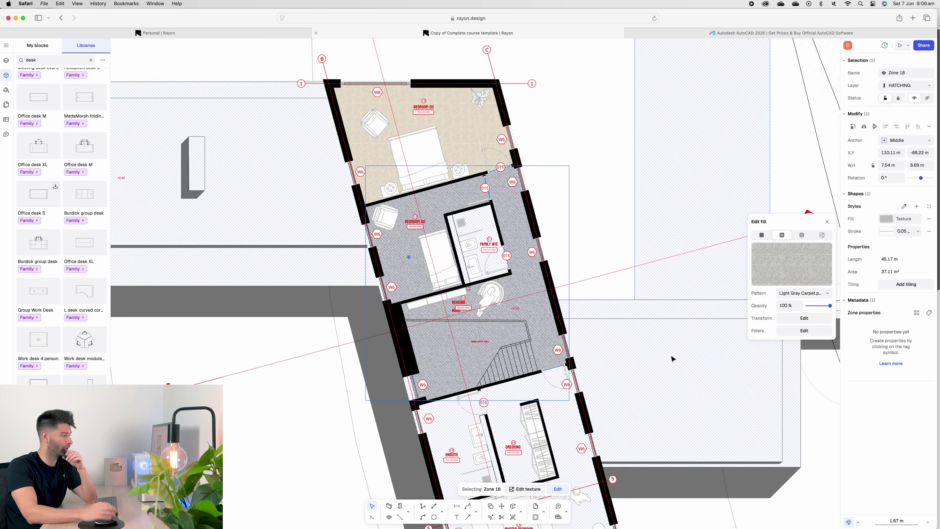
{"action": "key", "text": "Escape"}
Zoom out across the canvas and into Section A-A with its bookshelf and reader.
{"action": "scroll", "coordinate": [604, 341], "scroll_direction": "down", "scroll_amount": 5}
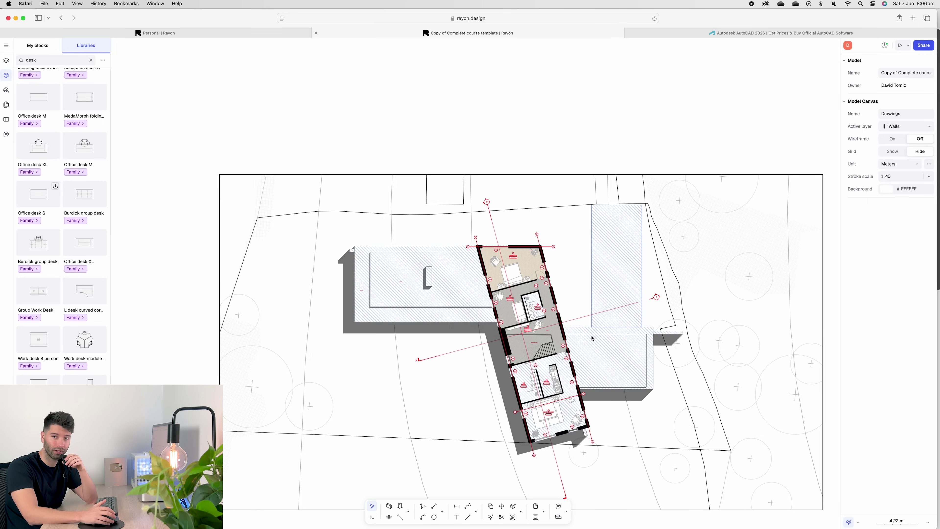
{"action": "scroll", "coordinate": [592, 339], "scroll_direction": "up", "scroll_amount": 4}
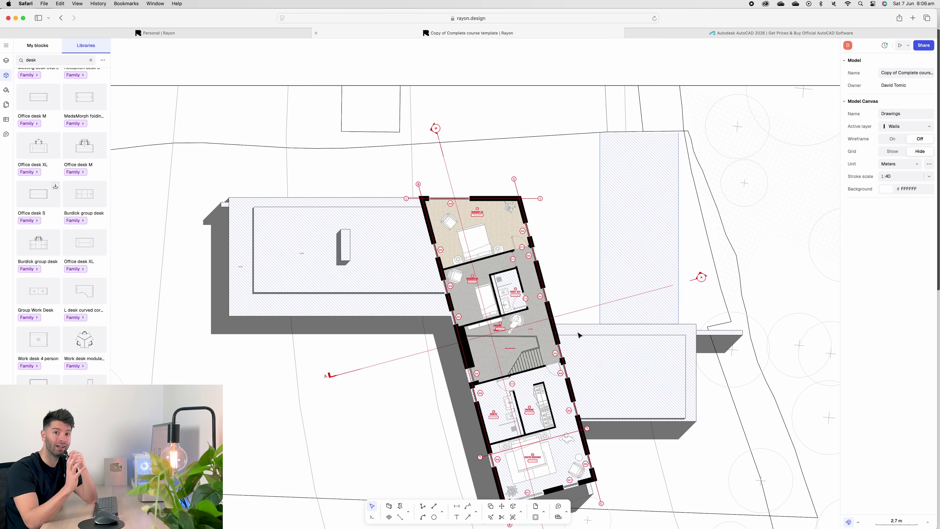
{"action": "scroll", "coordinate": [580, 335], "scroll_direction": "down", "scroll_amount": 5}
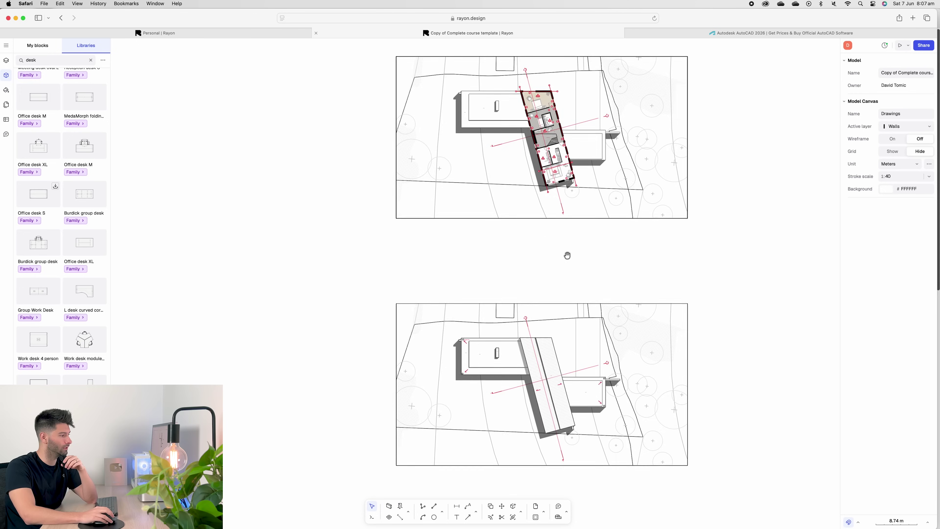
{"action": "scroll", "coordinate": [566, 254], "scroll_direction": "up", "scroll_amount": 3}
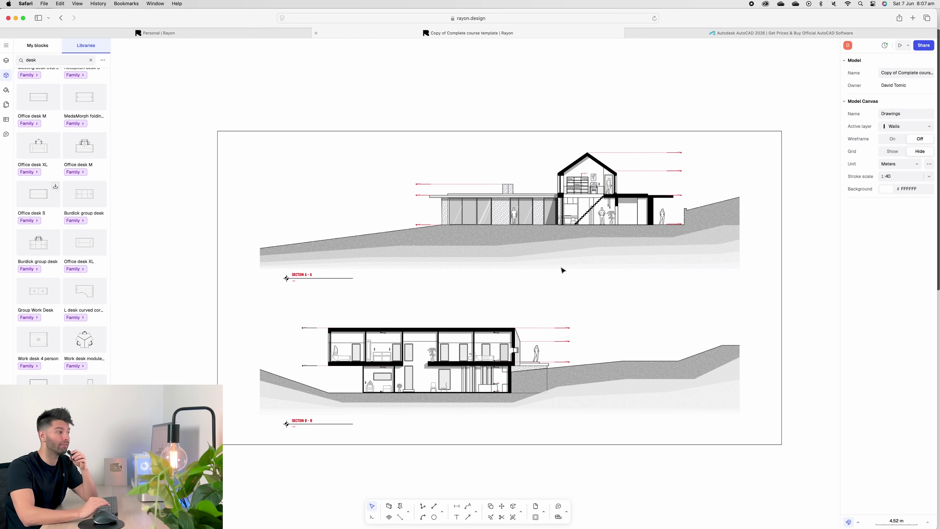
{"action": "scroll", "coordinate": [537, 261], "scroll_direction": "up", "scroll_amount": 3}
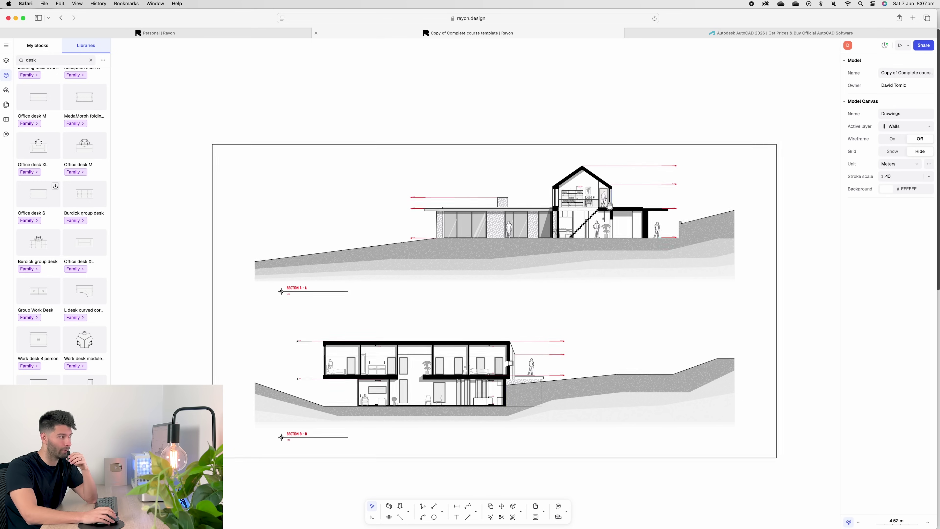
{"action": "scroll", "coordinate": [493, 245], "scroll_direction": "down", "scroll_amount": 2, "text": "ctrl"}
{"action": "scroll", "coordinate": [493, 245], "scroll_direction": "up", "scroll_amount": 3}
{"action": "scroll", "coordinate": [499, 307], "scroll_direction": "down", "scroll_amount": 1, "text": "ctrl"}
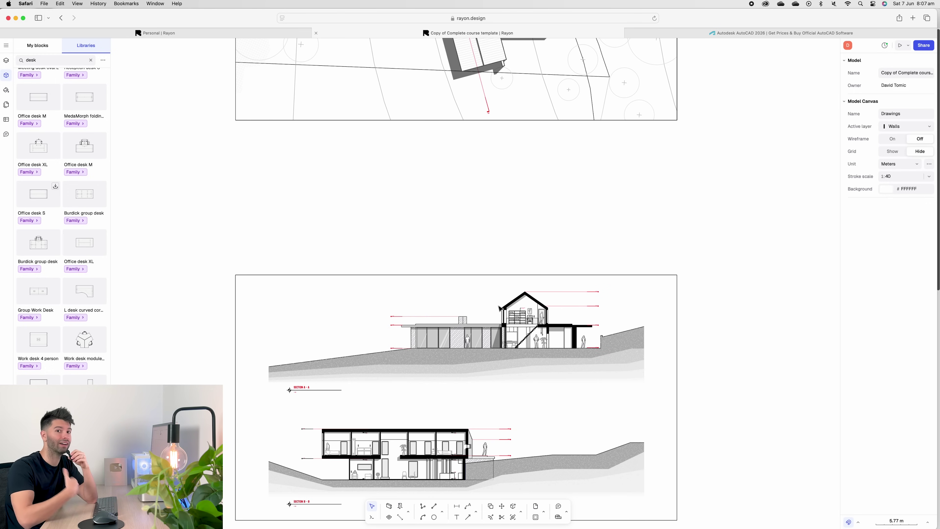
{"action": "scroll", "coordinate": [499, 307], "scroll_direction": "up", "scroll_amount": 5, "text": "ctrl"}
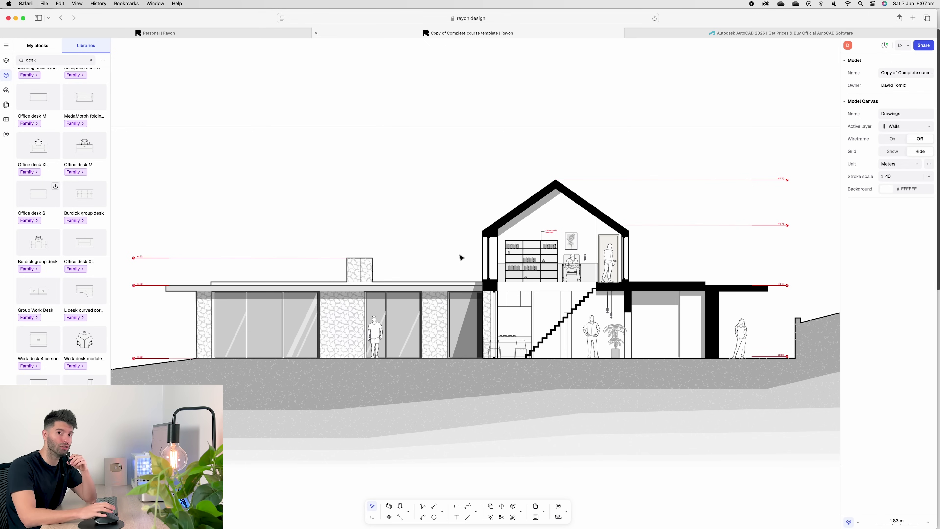
{"action": "scroll", "coordinate": [461, 257], "scroll_direction": "down", "scroll_amount": 1, "text": "ctrl"}
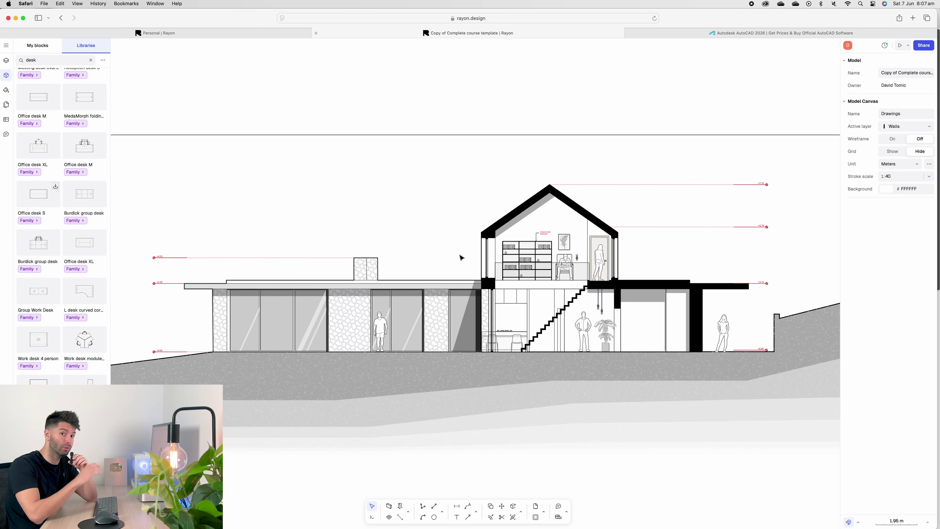
{"action": "scroll", "coordinate": [461, 257], "scroll_direction": "up", "scroll_amount": 10, "text": "ctrl"}
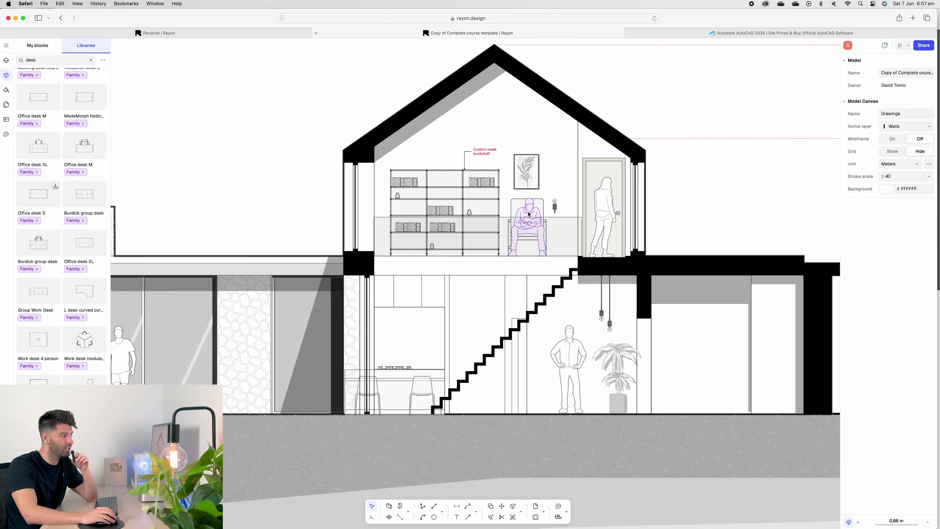
{"action": "left_click", "coordinate": [527, 226]}
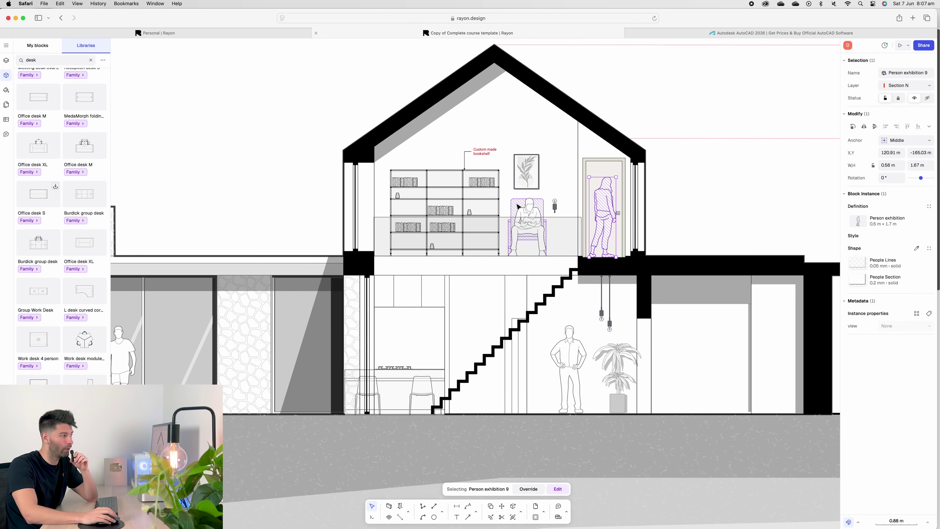
{"action": "left_click", "coordinate": [523, 207]}
{"action": "left_click", "coordinate": [463, 194]}
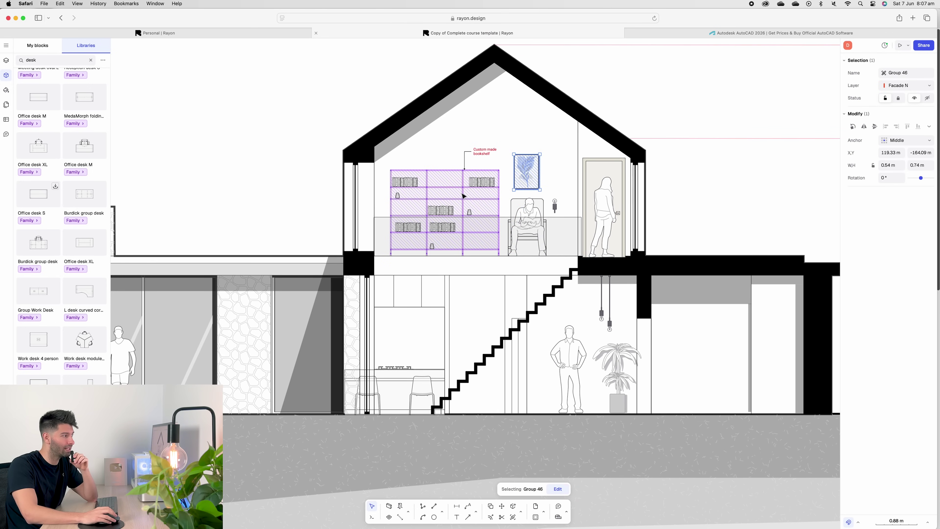
{"action": "left_click", "coordinate": [635, 127]}
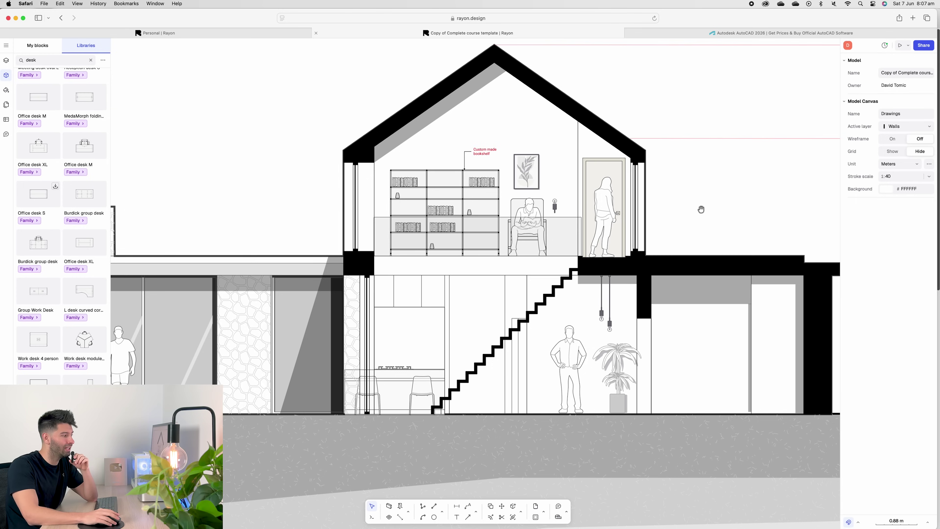
{"action": "middle_click_drag", "start_coordinate": [701, 207], "coordinate": [660, 195]}
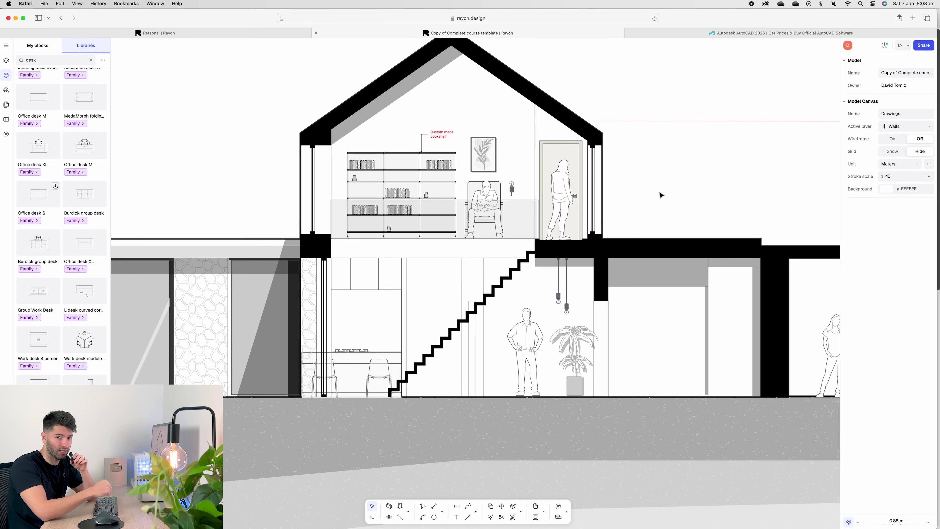
Zoom out from the section onto the ground-floor site plan with dining area and cars.
{"action": "scroll", "coordinate": [592, 230], "scroll_direction": "down", "scroll_amount": 10}
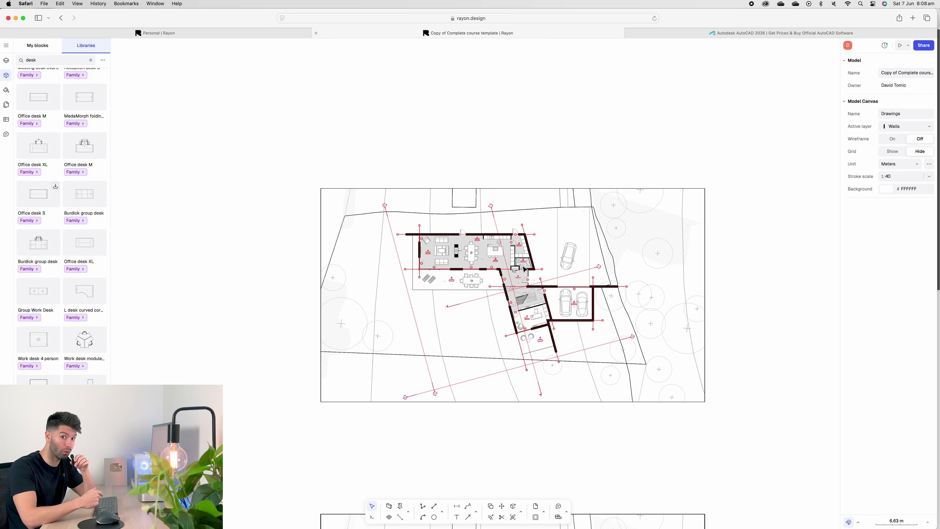
{"action": "scroll", "coordinate": [558, 297], "scroll_direction": "up", "scroll_amount": 2}
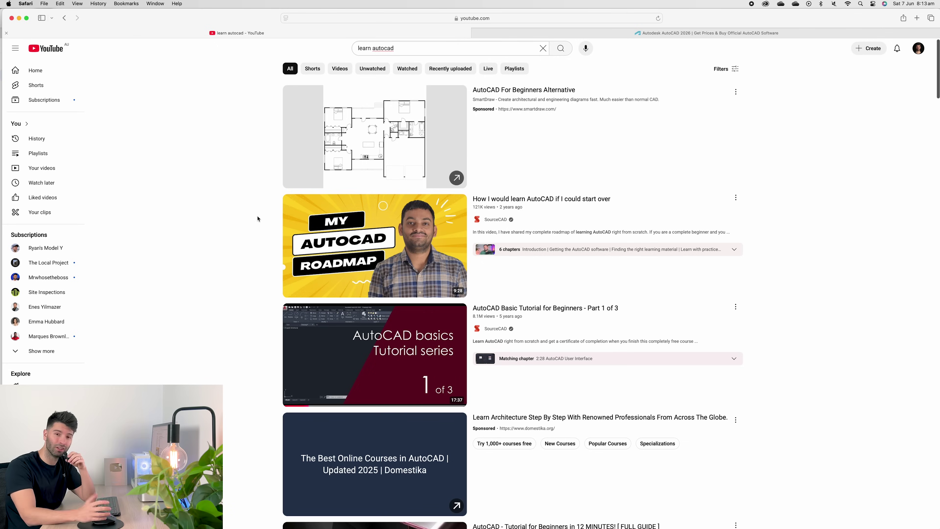
Scroll down through the 'learn autocad' YouTube results.
{"action": "scroll", "coordinate": [255, 214], "scroll_direction": "down", "scroll_amount": 2}
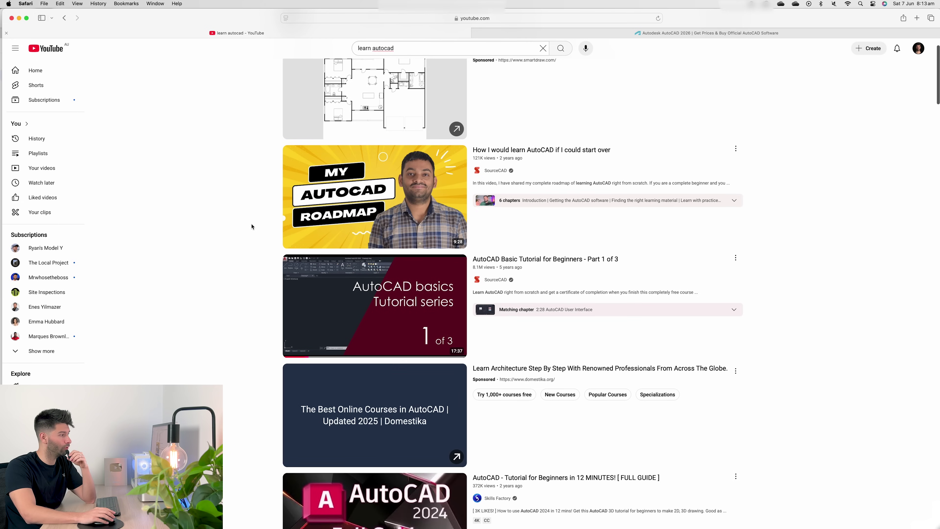
{"action": "scroll", "coordinate": [259, 227], "scroll_direction": "down", "scroll_amount": 1}
{"action": "mouse_move", "coordinate": [506, 257]}
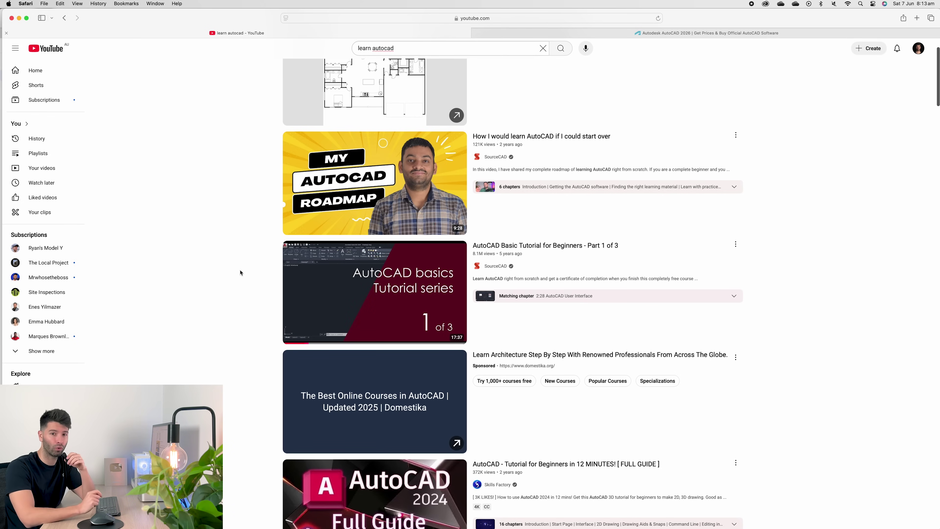
{"action": "scroll", "coordinate": [241, 273], "scroll_direction": "down", "scroll_amount": 8}
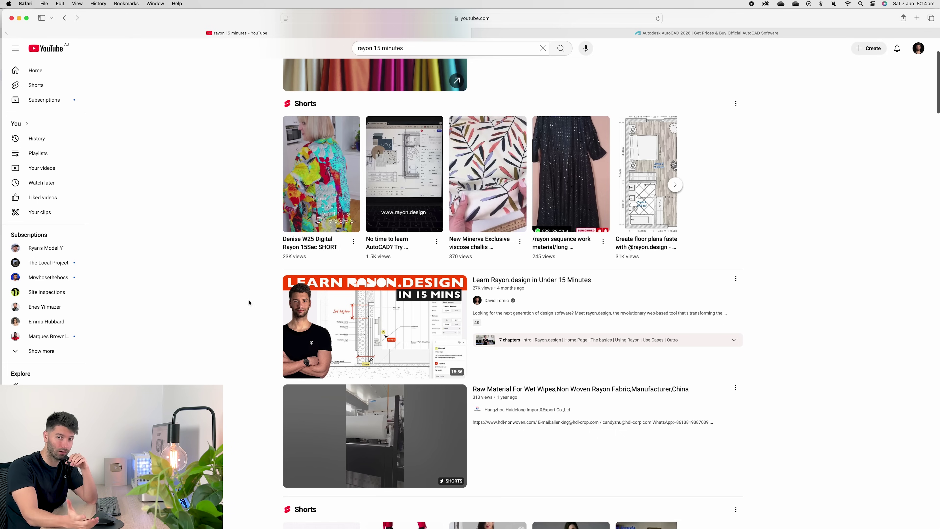
Play the AutoCAD for Beginners course, skipping ahead to about 3:22 in Part 2.
{"action": "key", "text": "super+bracketleft"}
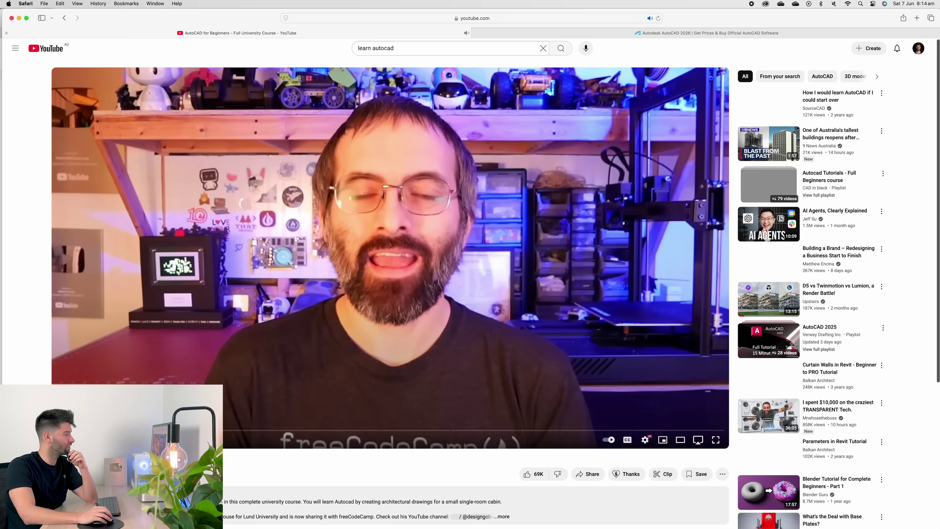
{"action": "left_click_drag", "start_coordinate": [208, 429], "coordinate": [287, 405]}
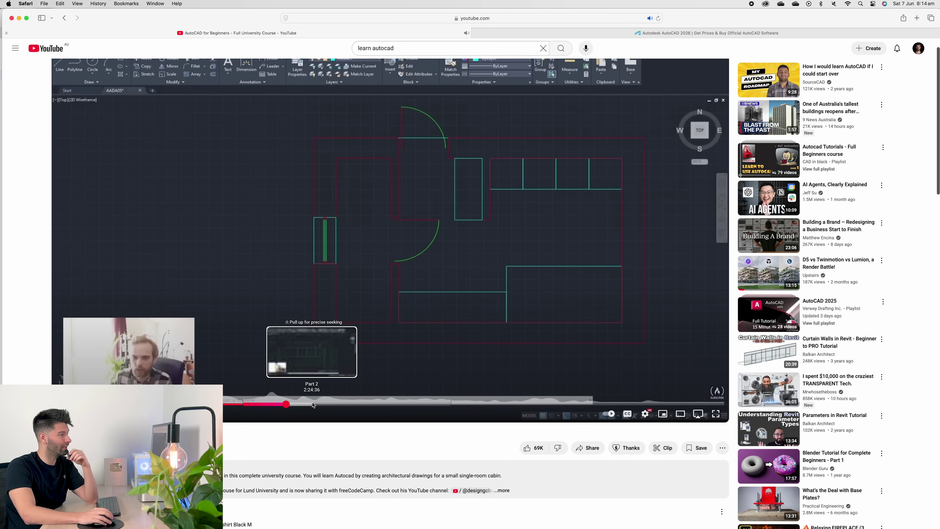
{"action": "left_click", "coordinate": [312, 404]}
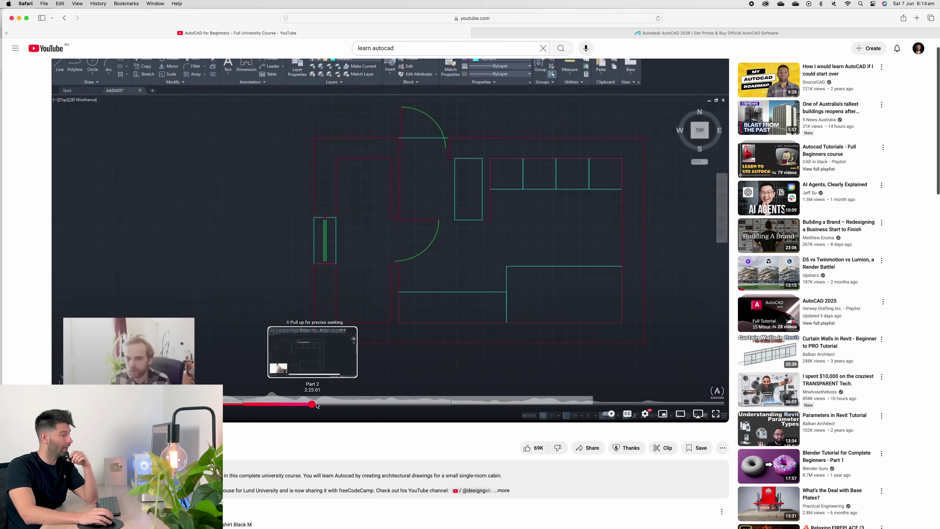
{"action": "left_click", "coordinate": [341, 405]}
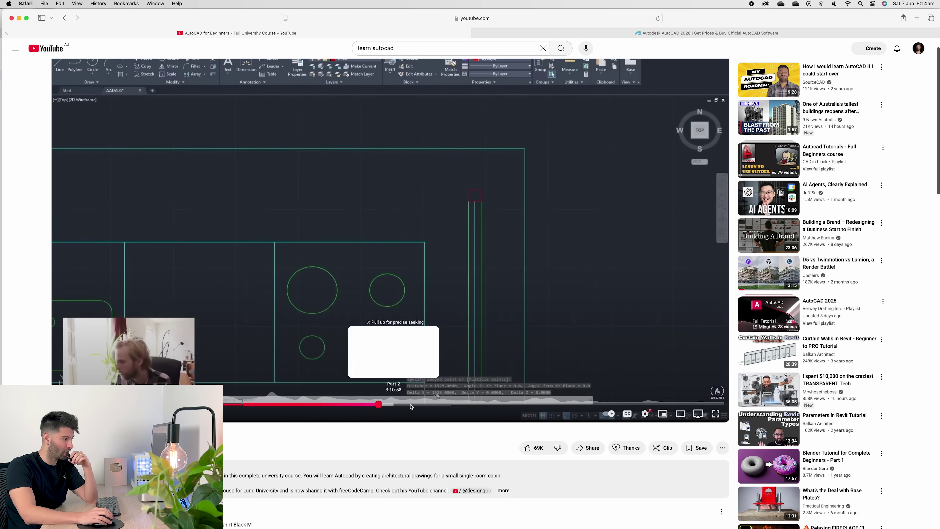
{"action": "left_click", "coordinate": [378, 404]}
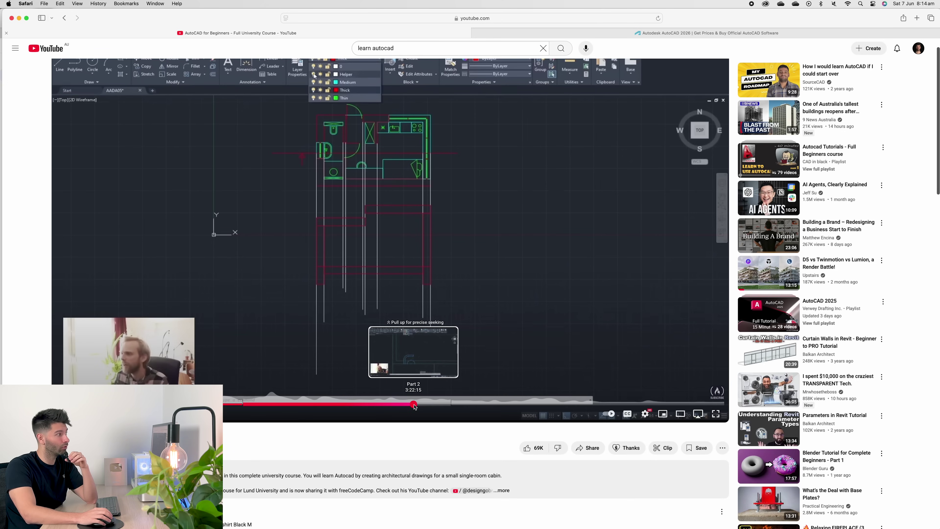
{"action": "left_click", "coordinate": [414, 404]}
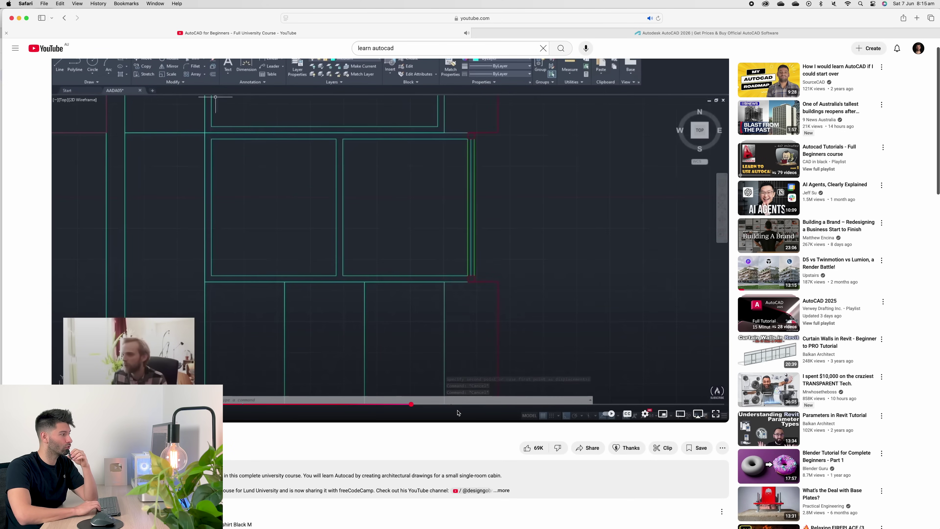